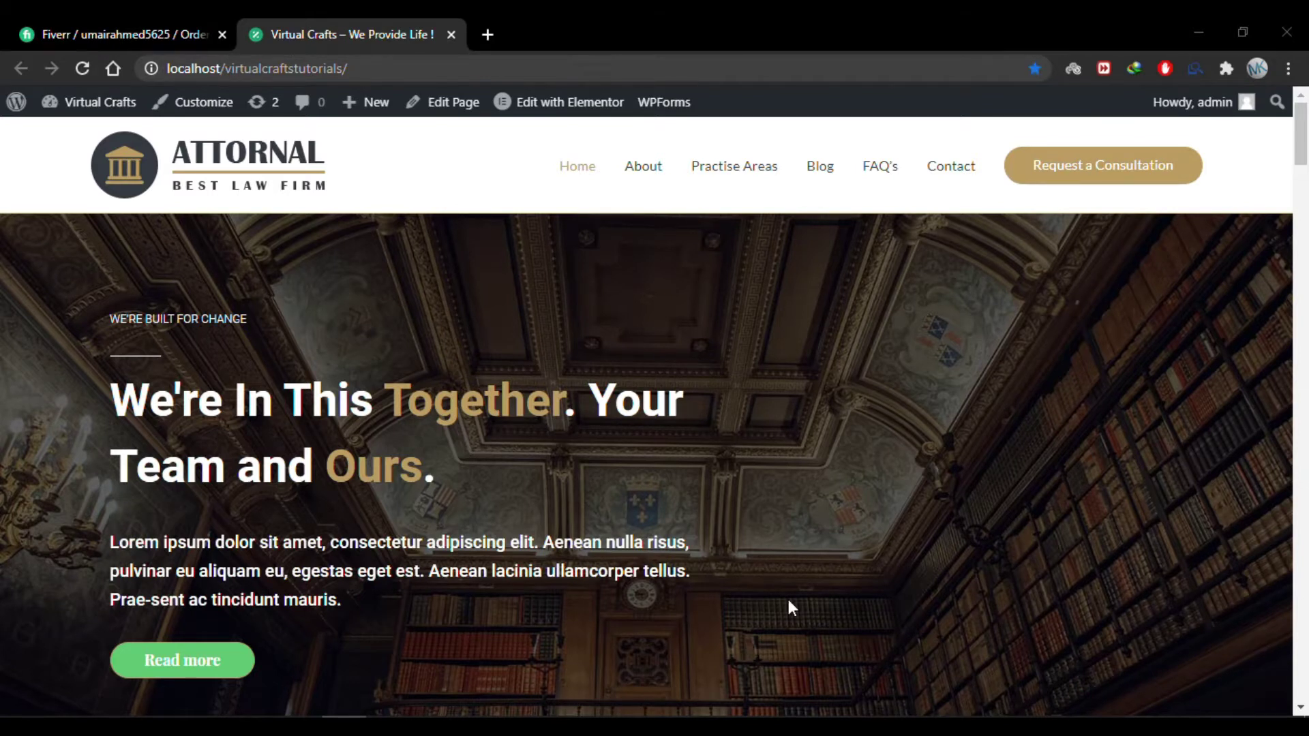
Step: Open the home page in the Elementor editor and insert an empty section directly above the Practise Area section
{"action": "left_click", "coordinate": [581, 109]}
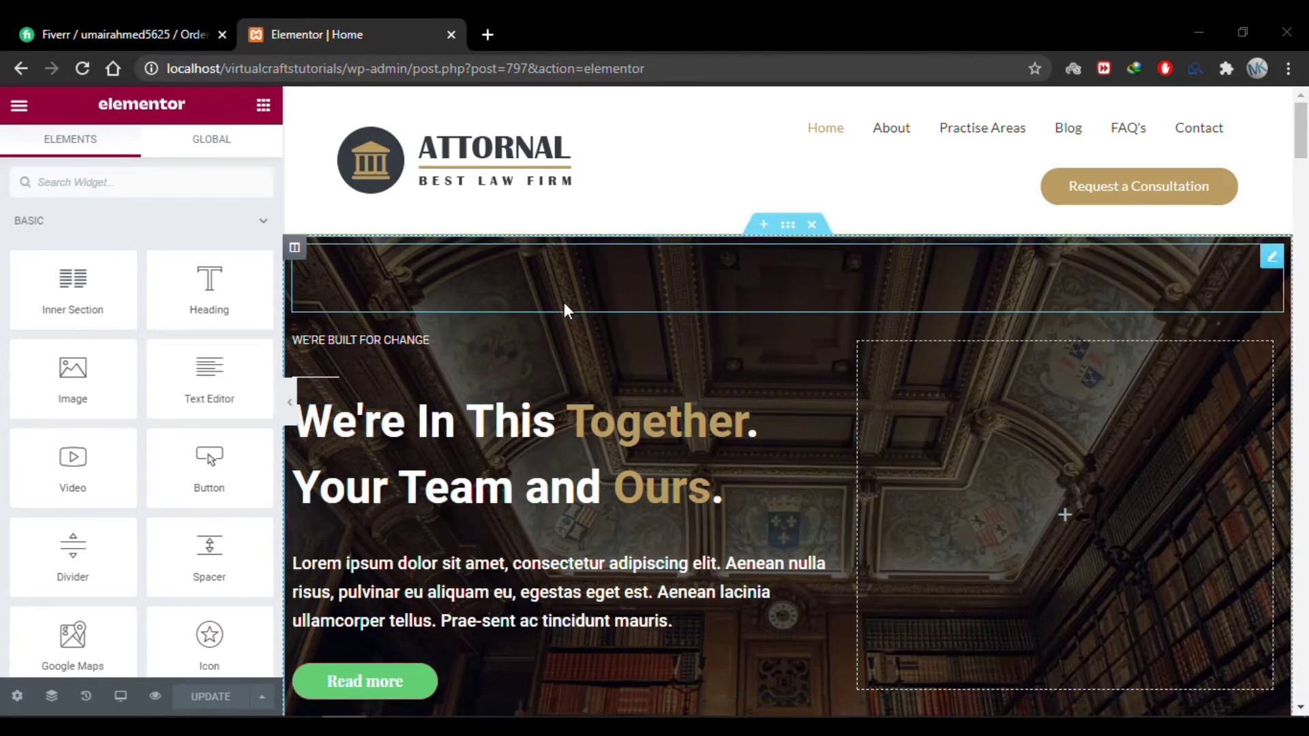
{"action": "scroll", "coordinate": [563, 310], "scroll_direction": "down", "scroll_amount": 3}
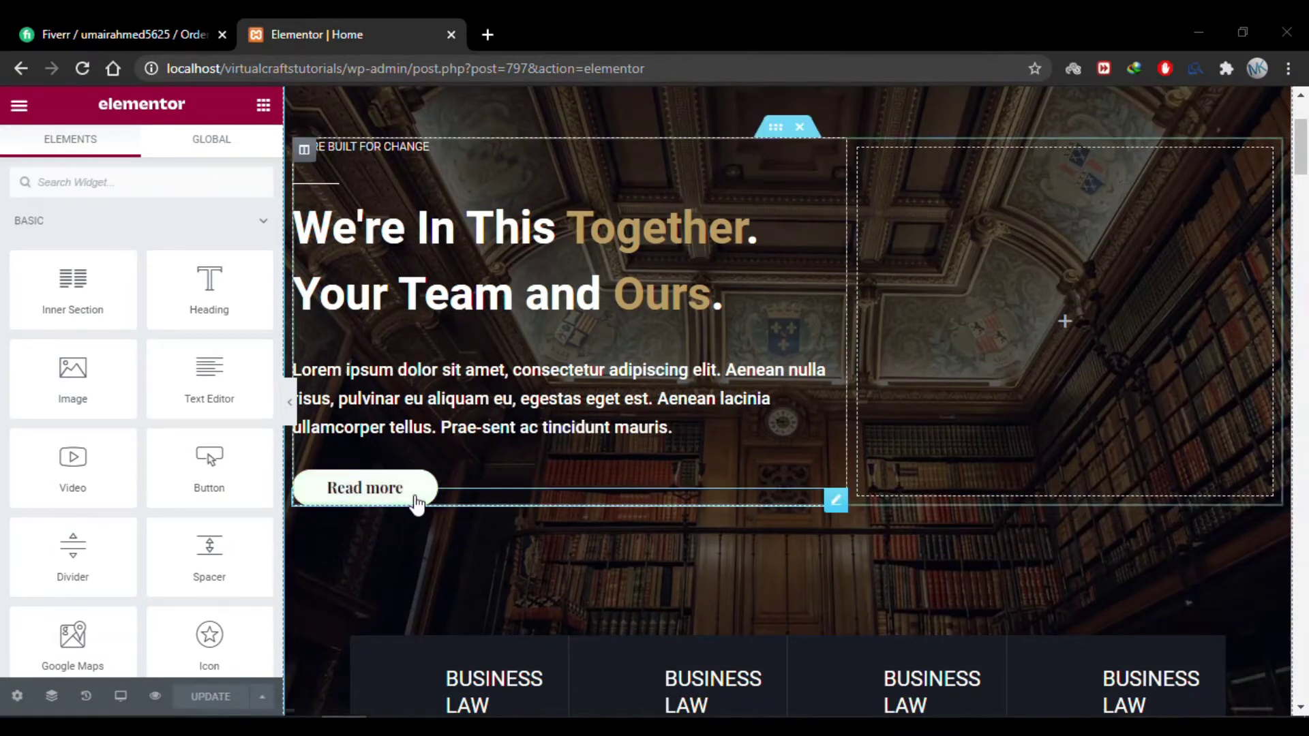
{"action": "scroll", "coordinate": [750, 415], "scroll_direction": "down", "scroll_amount": 1}
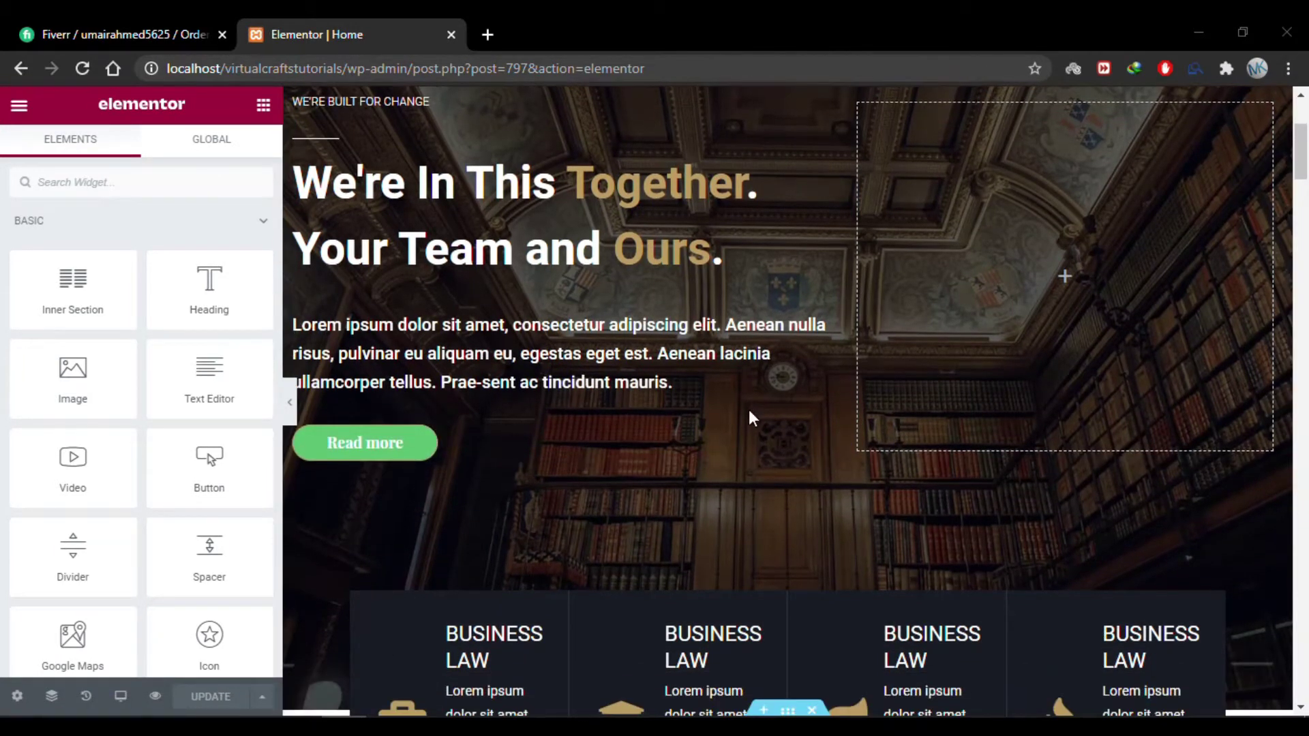
{"action": "scroll", "coordinate": [749, 413], "scroll_direction": "down", "scroll_amount": 15}
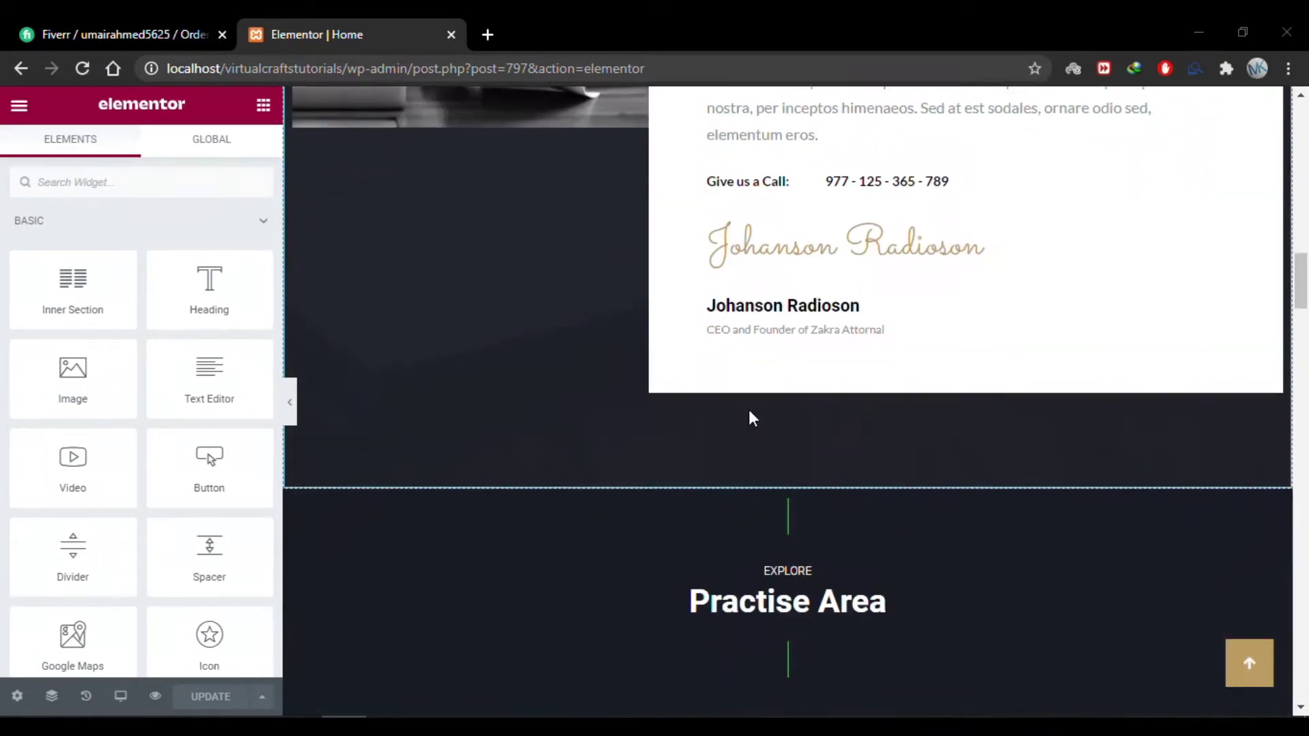
{"action": "mouse_move", "coordinate": [774, 508]}
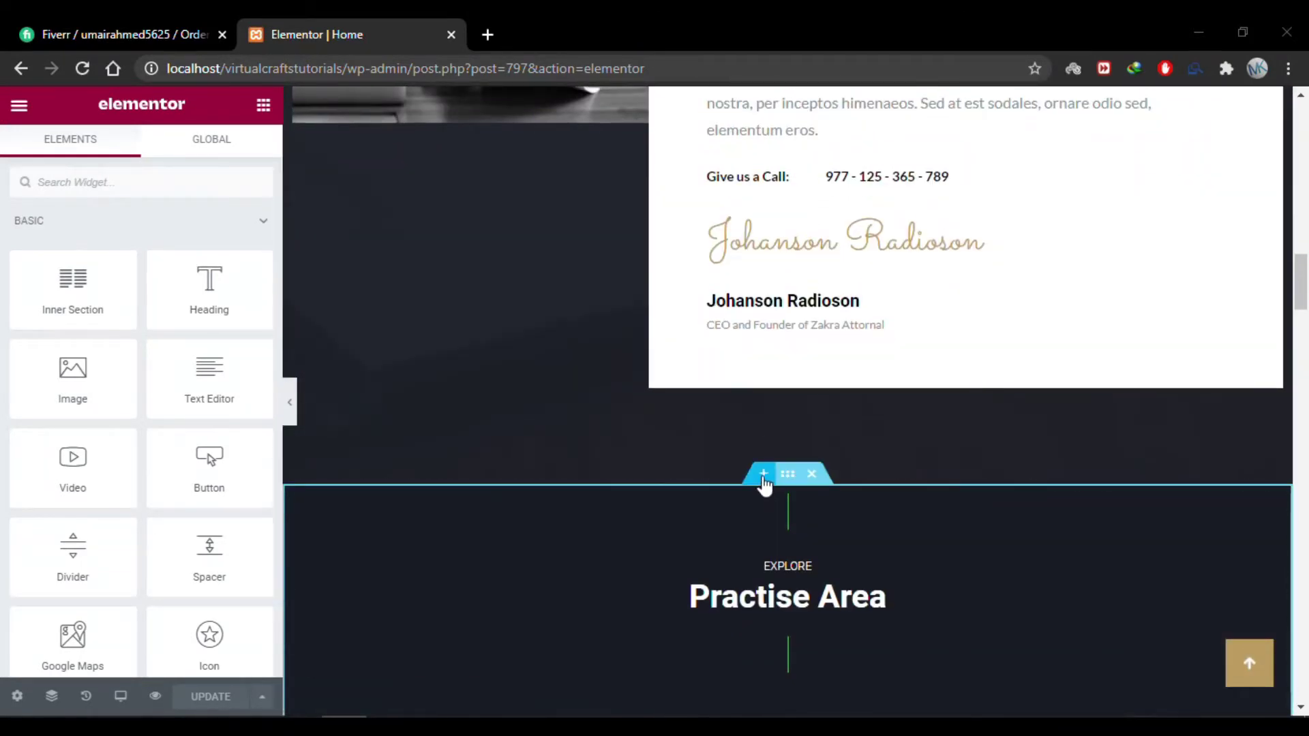
{"action": "left_click", "coordinate": [764, 478]}
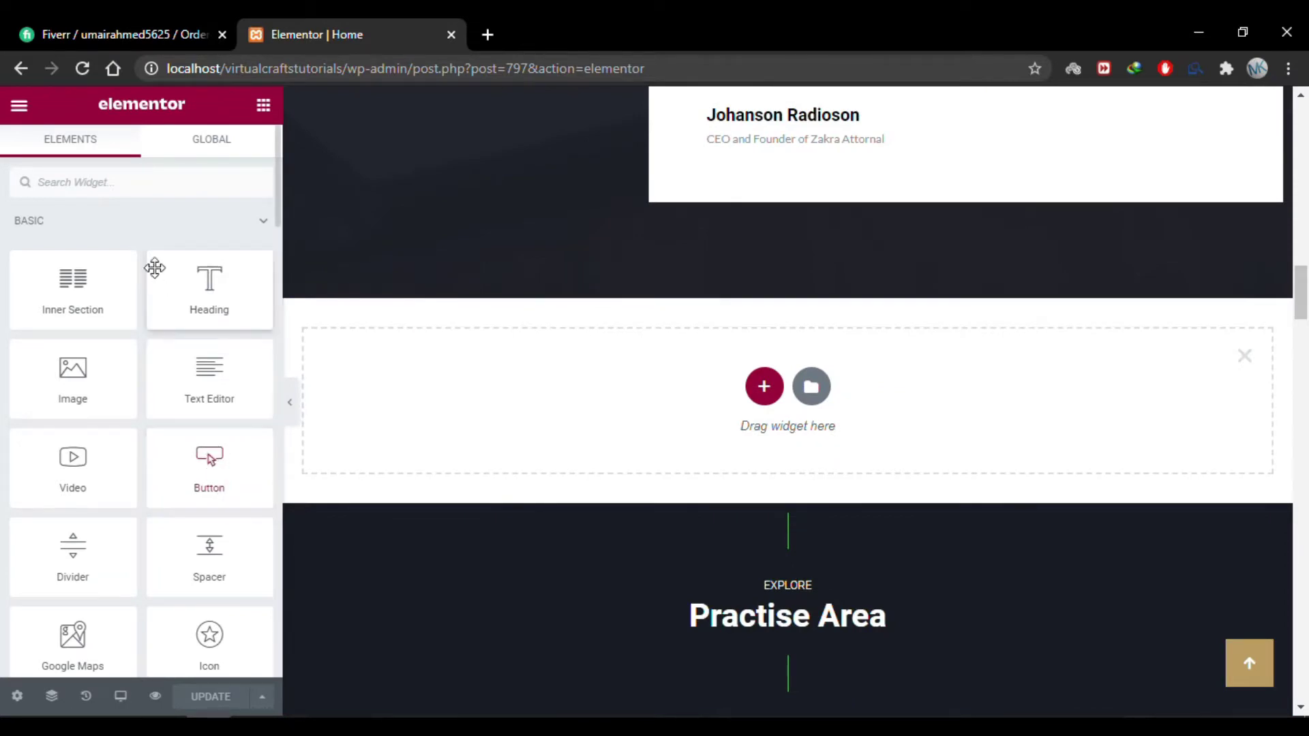
Step: Find the Button widget and place it in the new empty section above Practise Area
{"action": "type", "text": "button"}
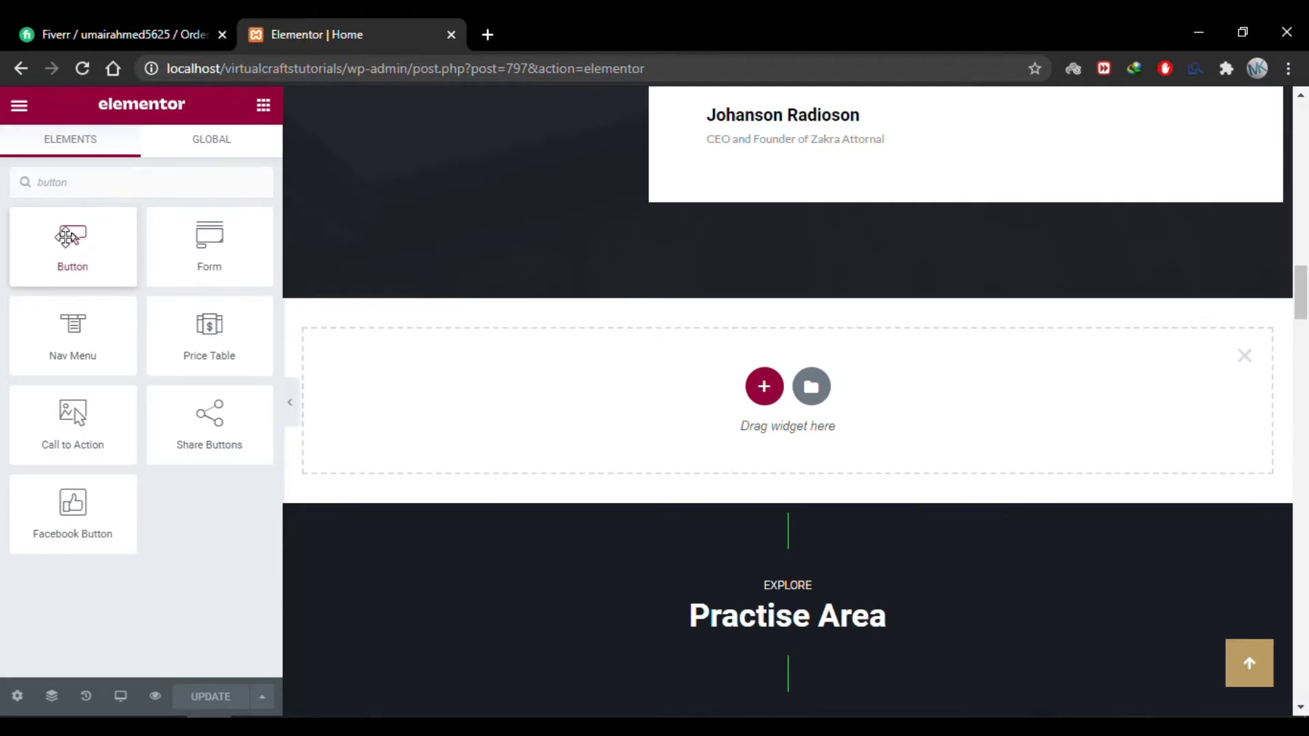
{"action": "left_click_drag", "start_coordinate": [66, 237], "coordinate": [419, 382]}
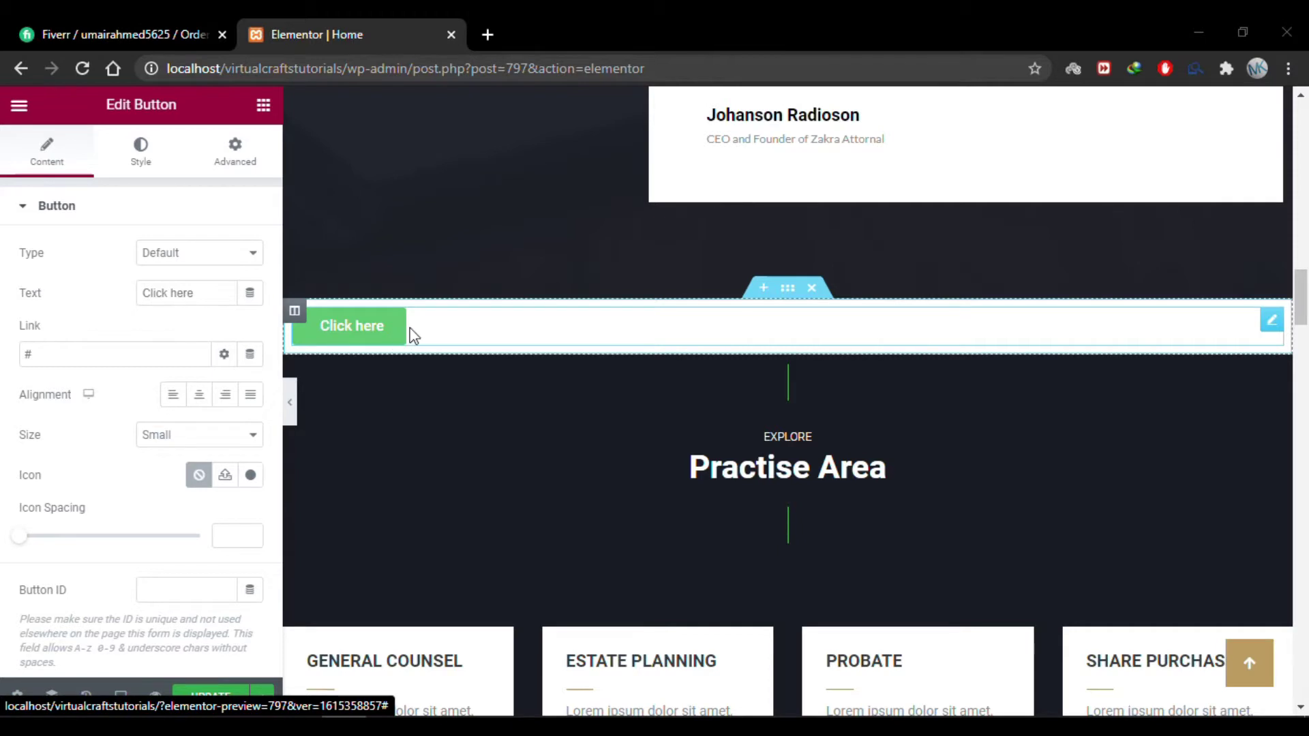
Step: Give the section containing the new button a Classic background with the color #191C23
{"action": "scroll", "coordinate": [505, 397], "scroll_direction": "up", "scroll_amount": 1}
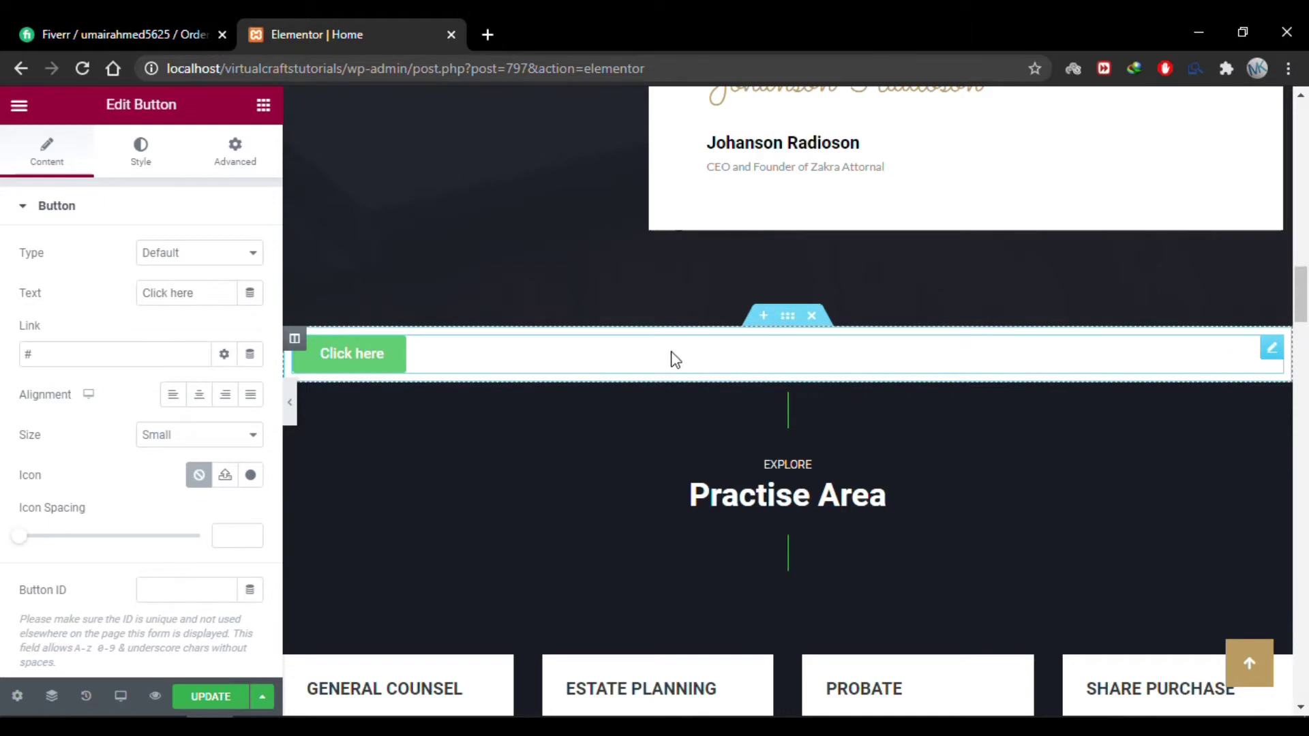
{"action": "left_click", "coordinate": [788, 319]}
{"action": "left_click", "coordinate": [141, 159]}
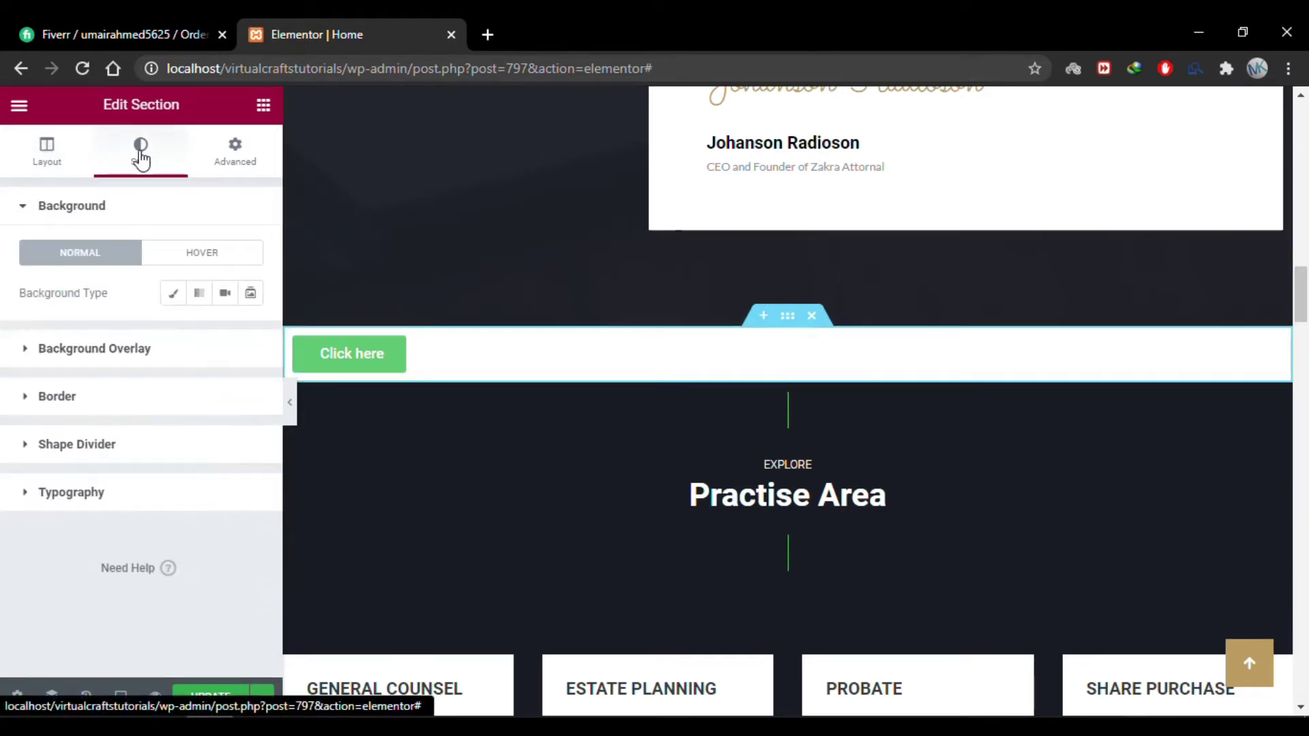
{"action": "left_click", "coordinate": [174, 295]}
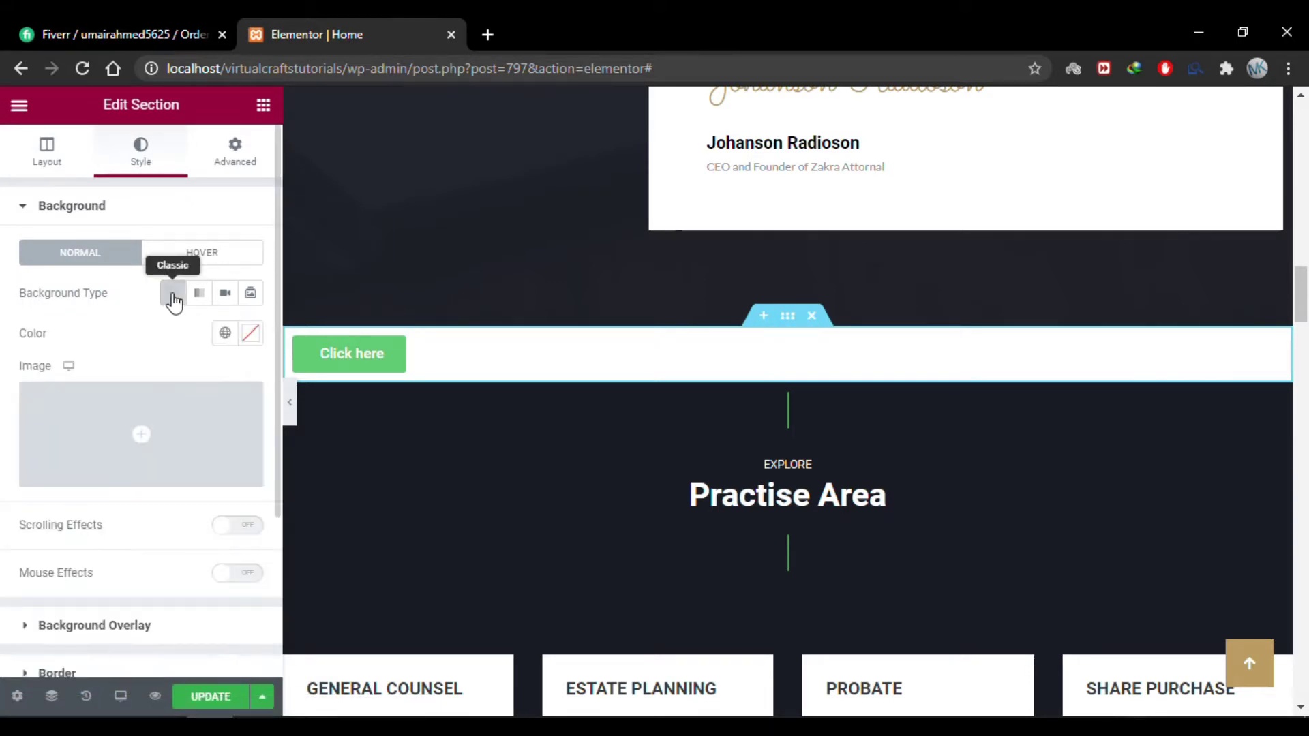
{"action": "left_click", "coordinate": [251, 334]}
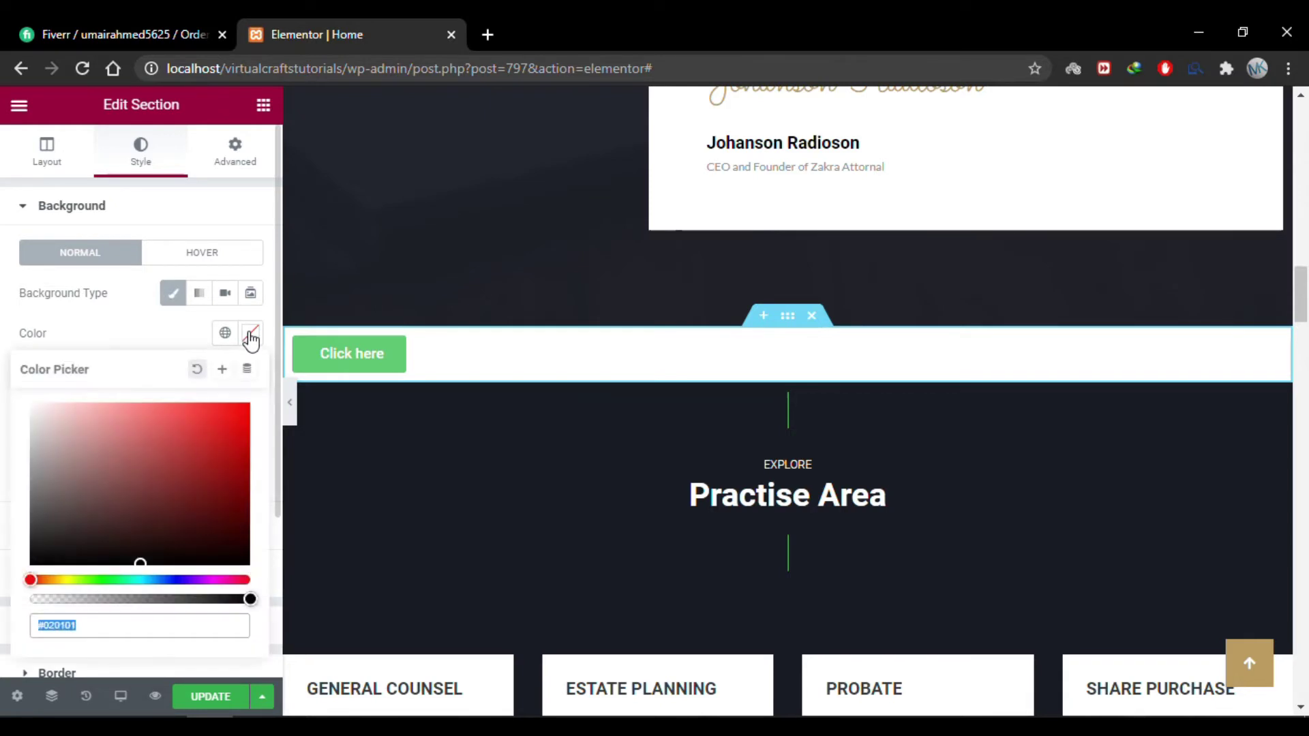
{"action": "type", "text": "#191C23"}
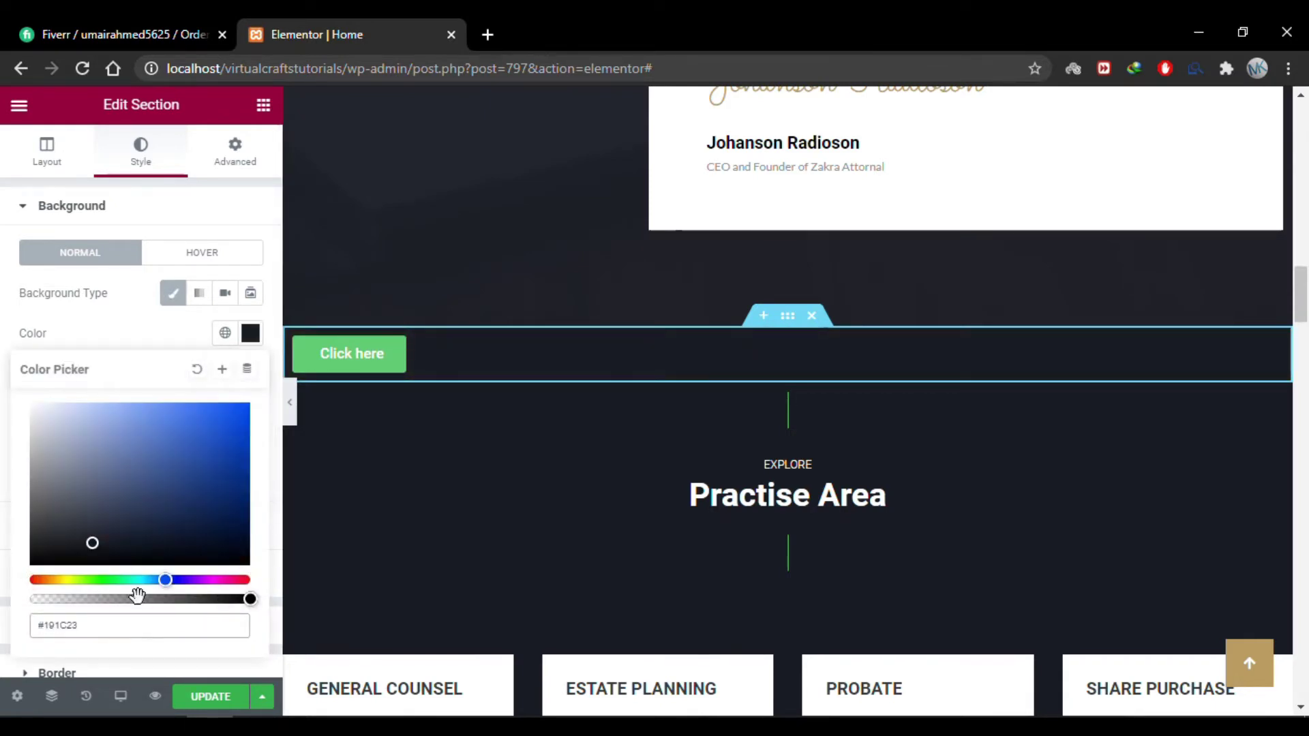
{"action": "left_click", "coordinate": [571, 348]}
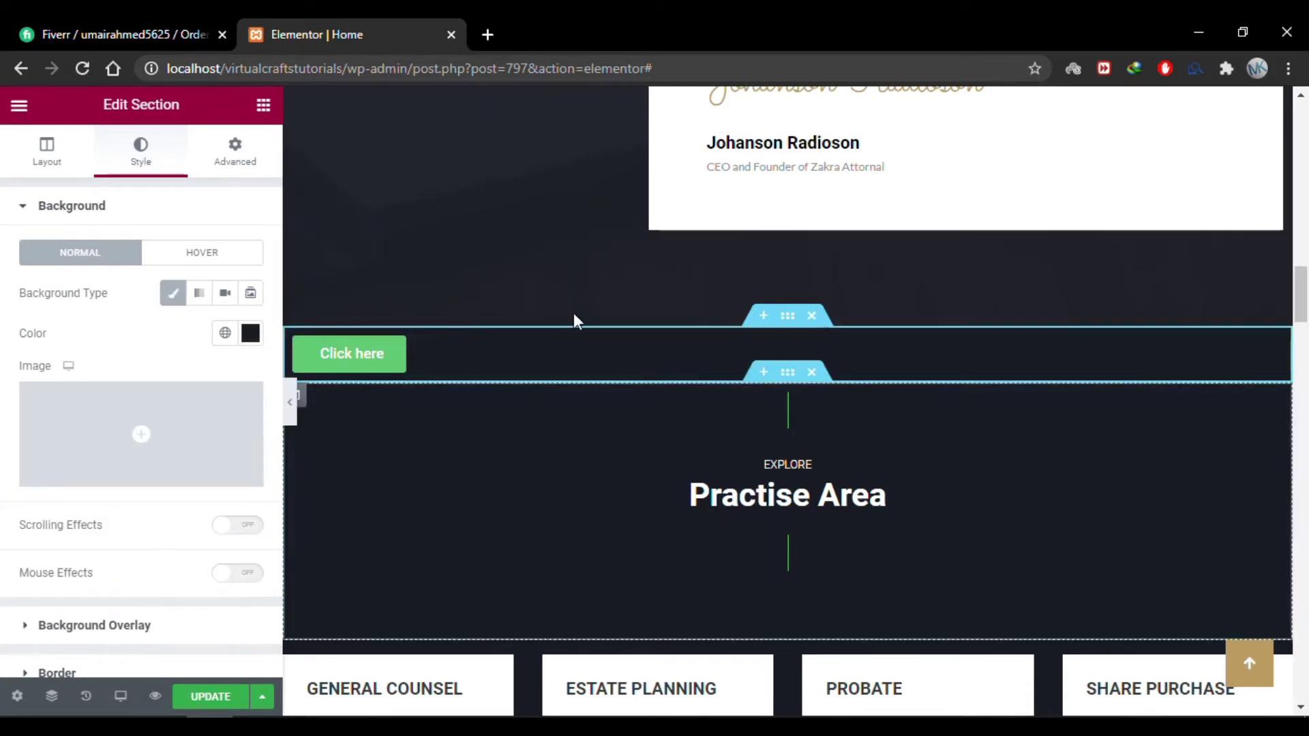
Step: Try the Warning and Danger types on the new button, and set its type back to Default
{"action": "left_click", "coordinate": [412, 363]}
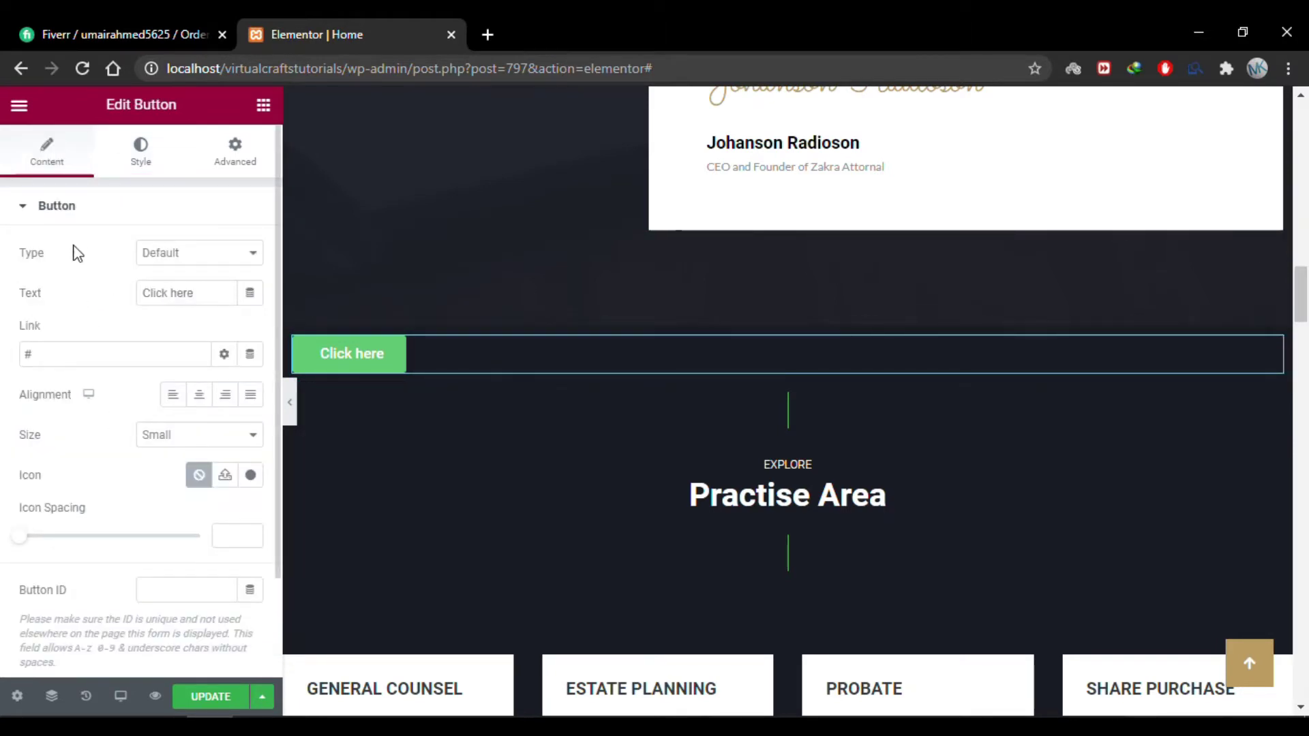
{"action": "left_click", "coordinate": [181, 255]}
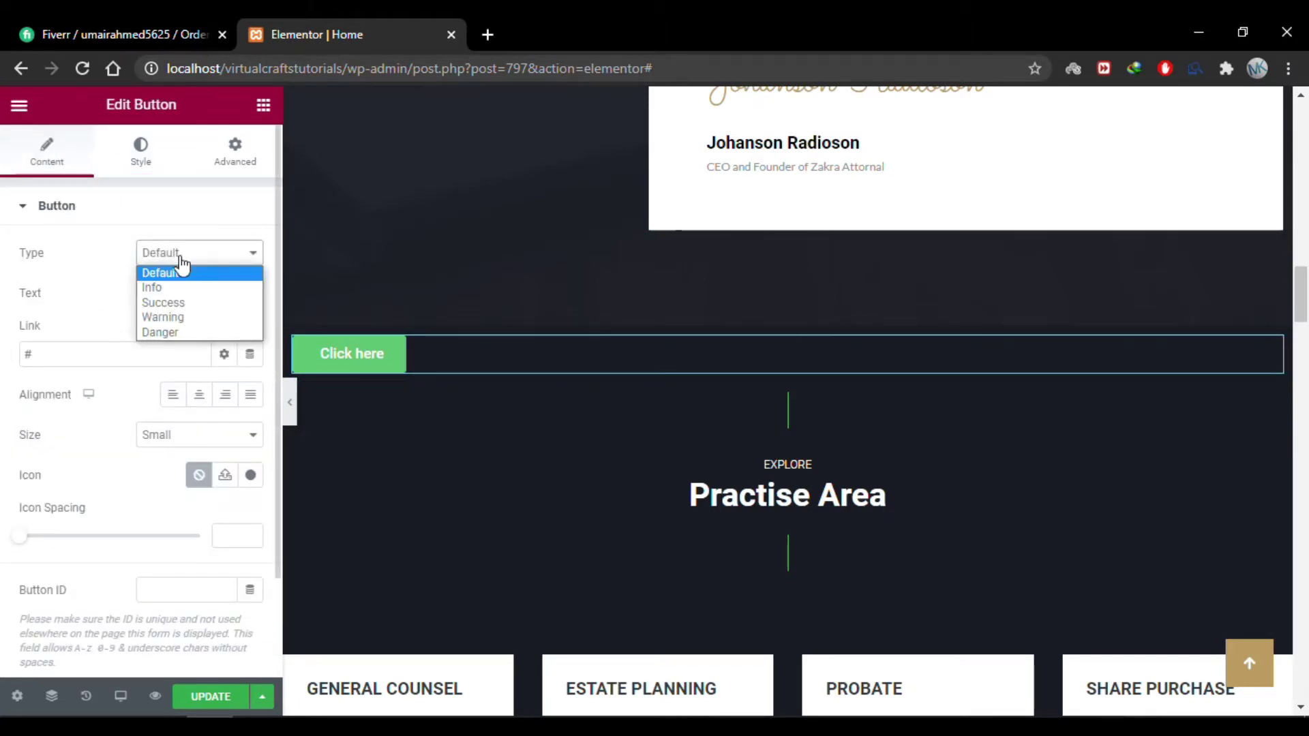
{"action": "left_click", "coordinate": [178, 315]}
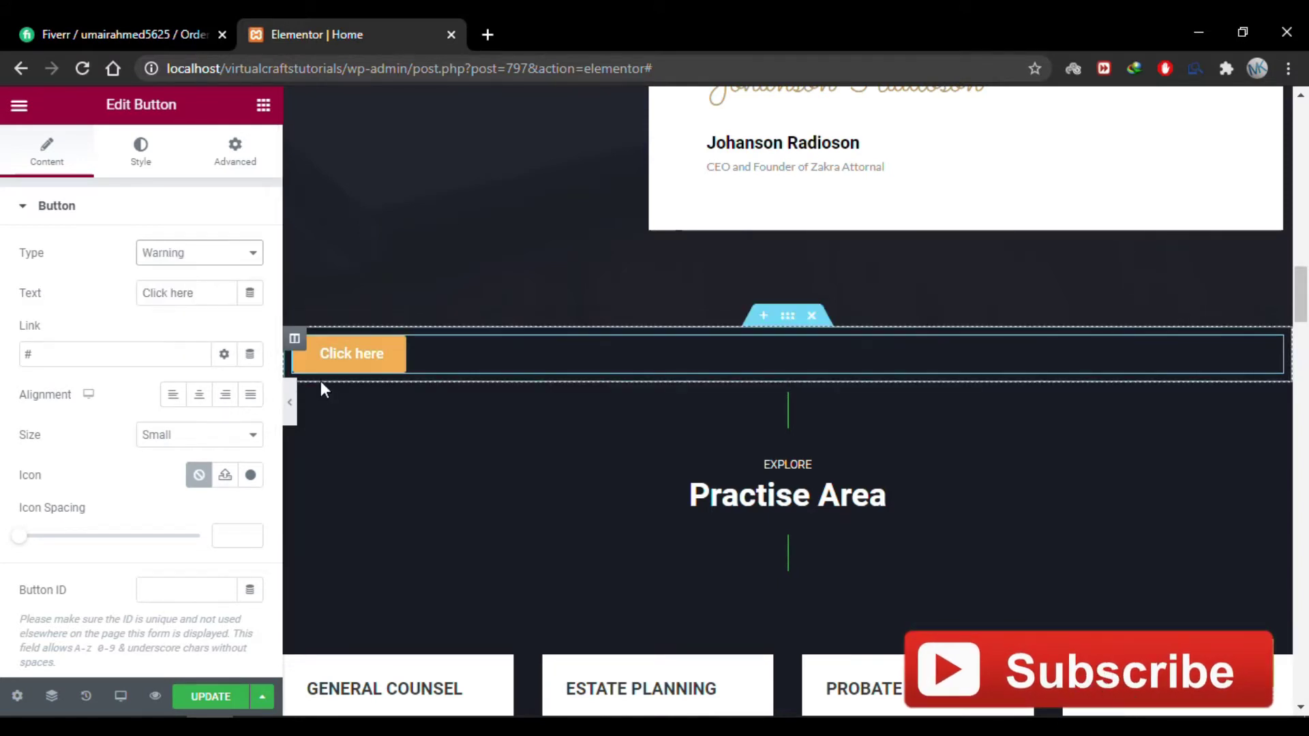
{"action": "left_click", "coordinate": [252, 256]}
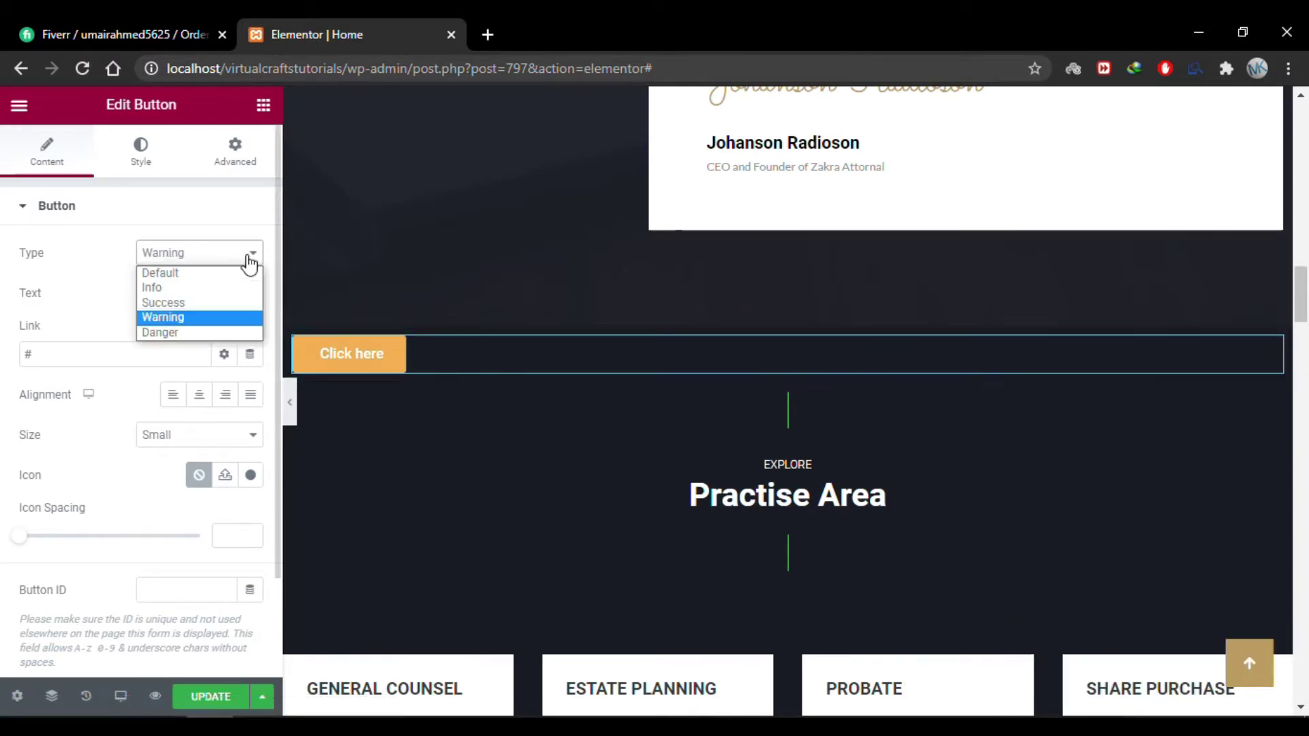
{"action": "left_click", "coordinate": [207, 332]}
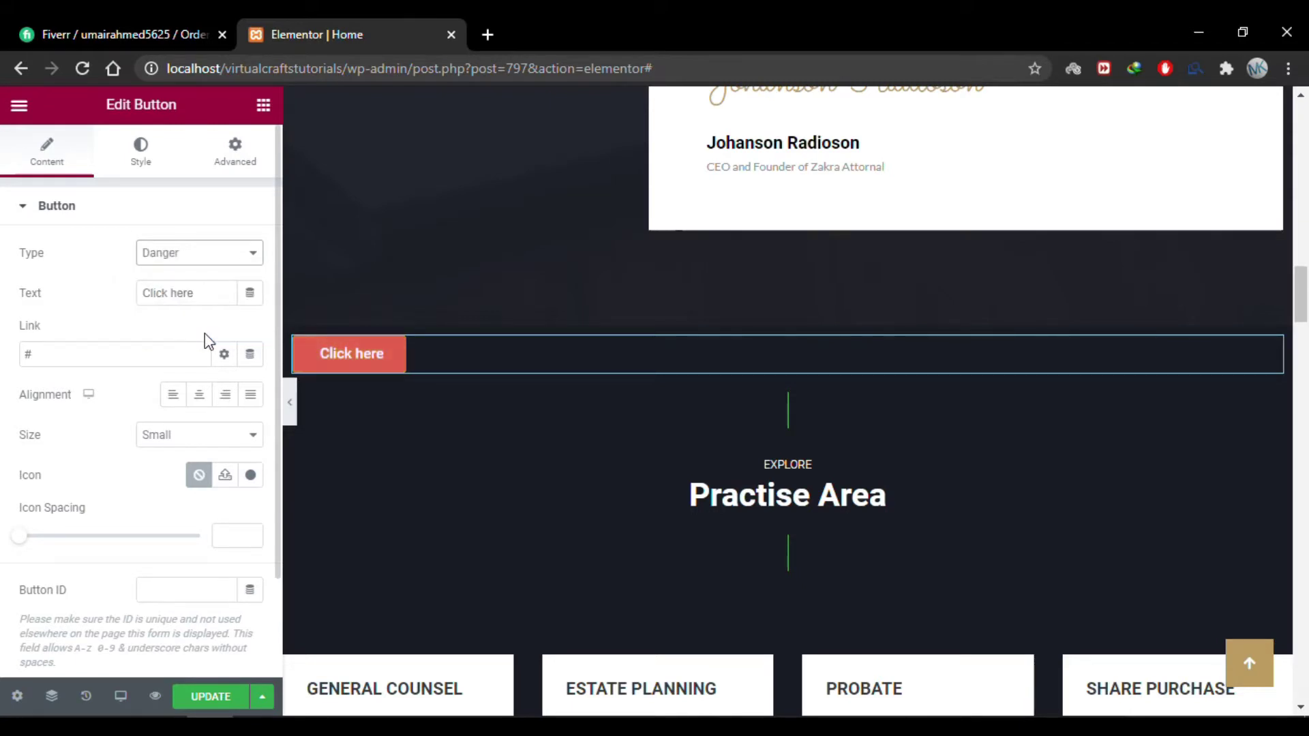
{"action": "left_click", "coordinate": [219, 259]}
{"action": "left_click", "coordinate": [217, 270]}
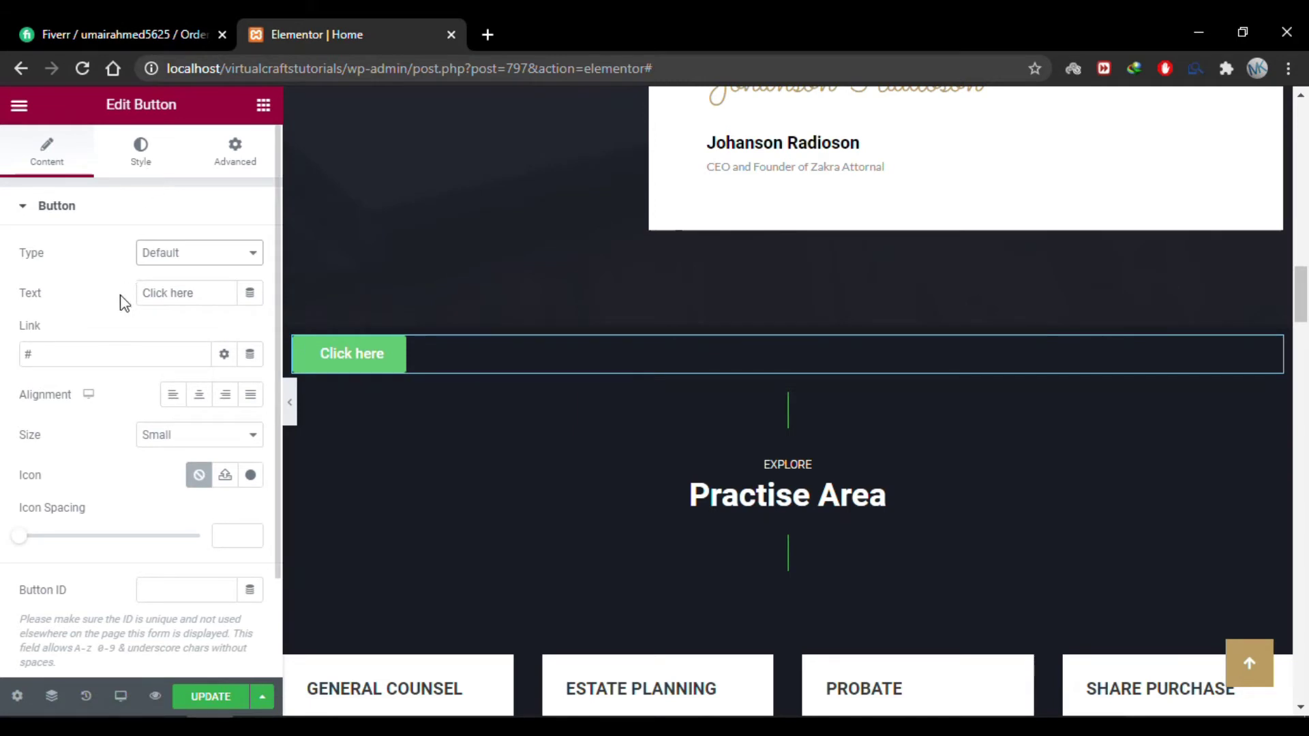
Step: Change the new button's text to "Purchase The Product"
{"action": "left_click", "coordinate": [203, 295]}
{"action": "double_click", "coordinate": [201, 294]}
{"action": "left_click", "coordinate": [198, 293]}
{"action": "key", "text": "ctrl+a"}
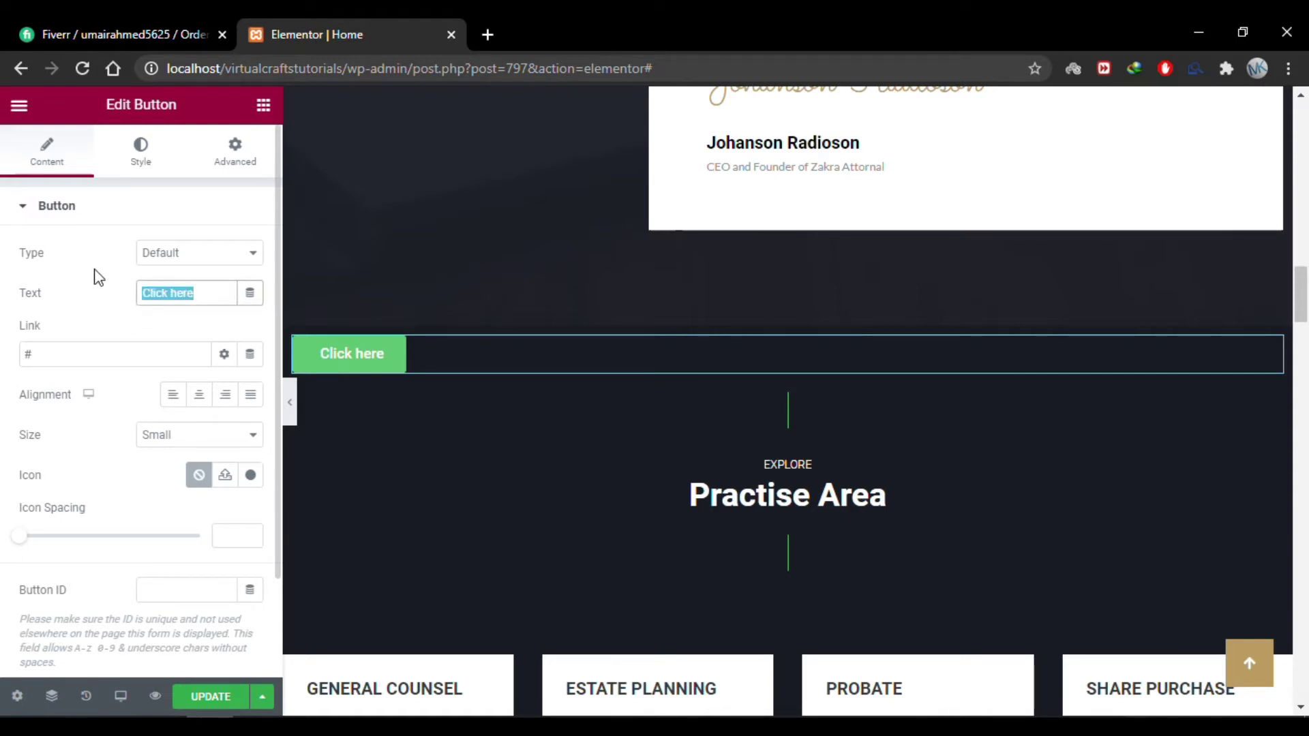
{"action": "type", "text": "Purchase The "}
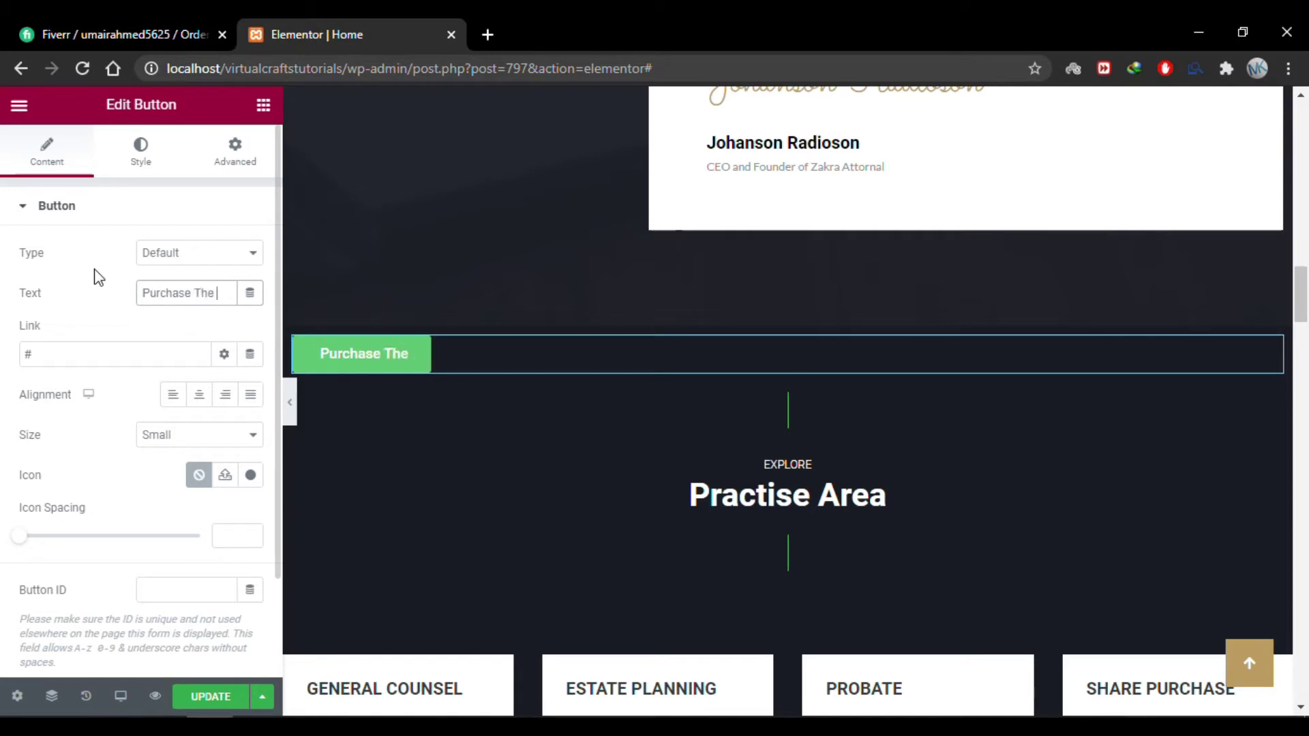
{"action": "type", "text": "Product"}
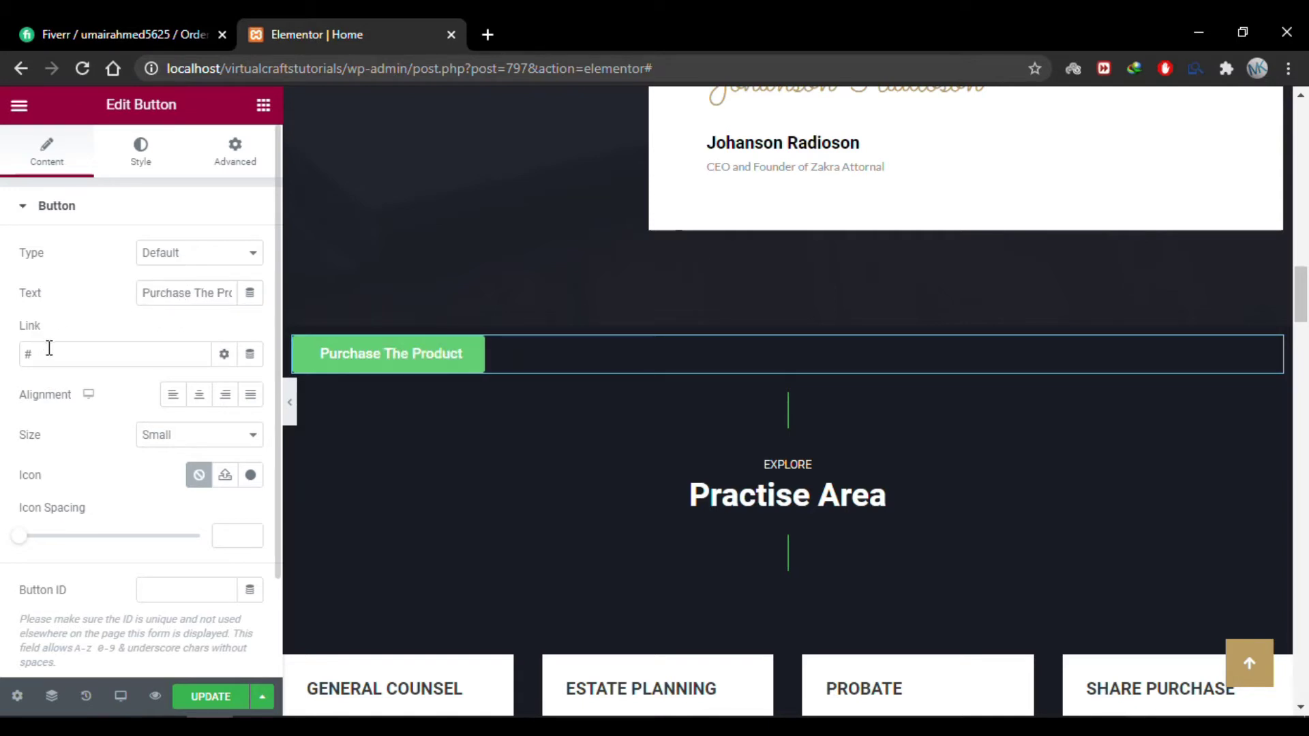
{"action": "left_click", "coordinate": [131, 358]}
{"action": "key", "text": "BackSpace"}
{"action": "type", "text": "https://www.wikipedia.org/"}
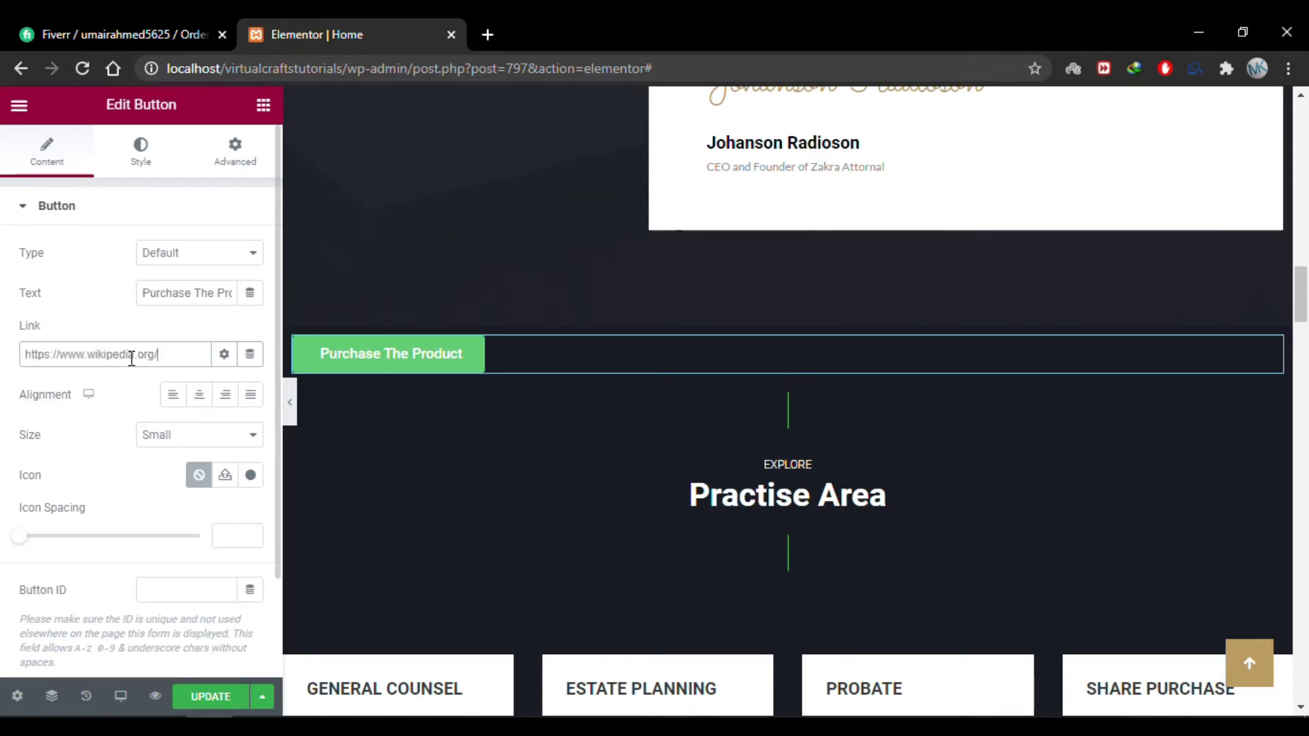
{"action": "left_click", "coordinate": [218, 698]}
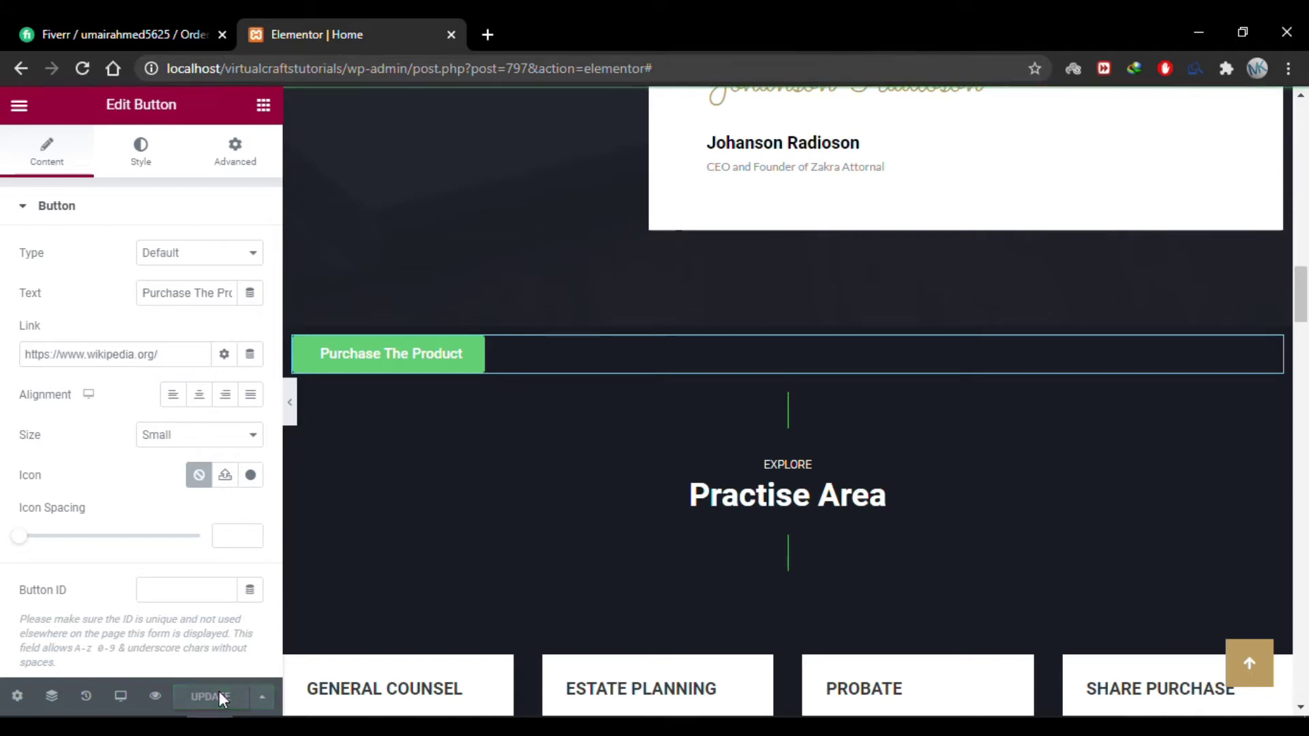
Step: Preview the page, follow the Purchase The Product button's link to test it, and go back to the preview
{"action": "left_click", "coordinate": [155, 695]}
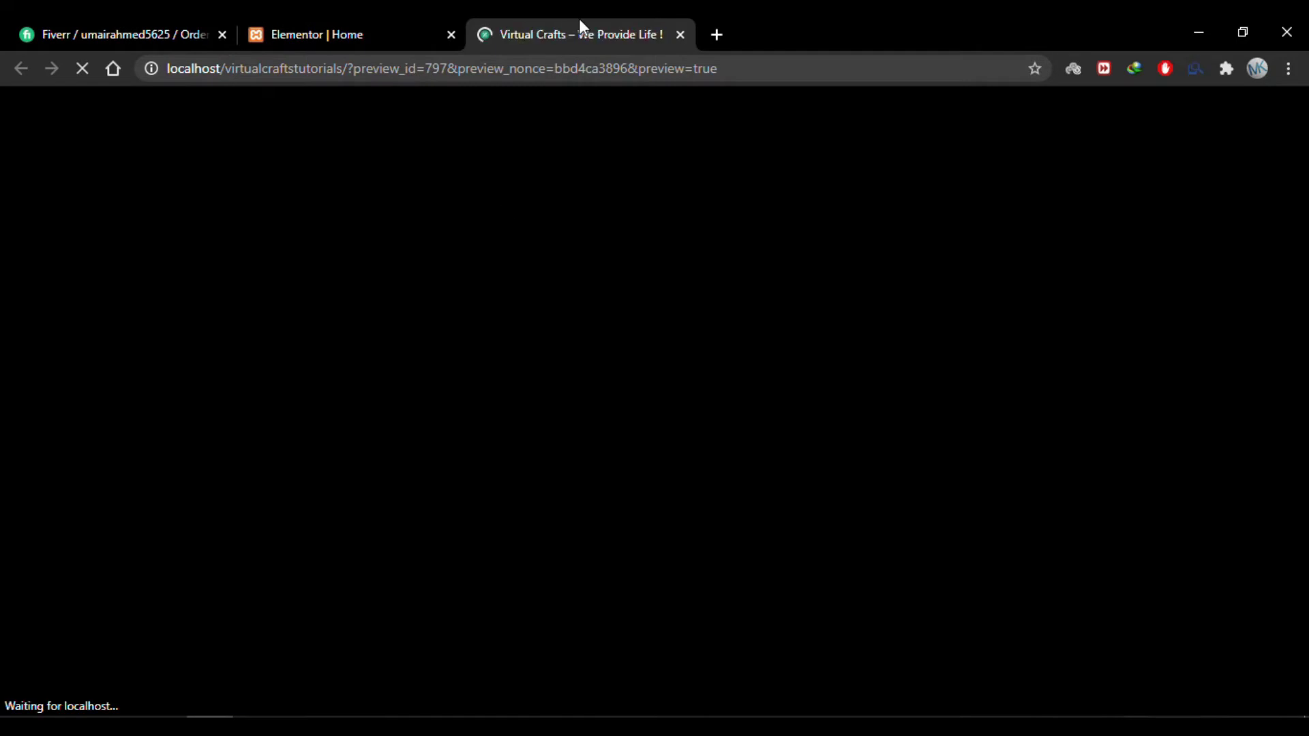
{"action": "scroll", "coordinate": [602, 320], "scroll_direction": "down", "scroll_amount": 15}
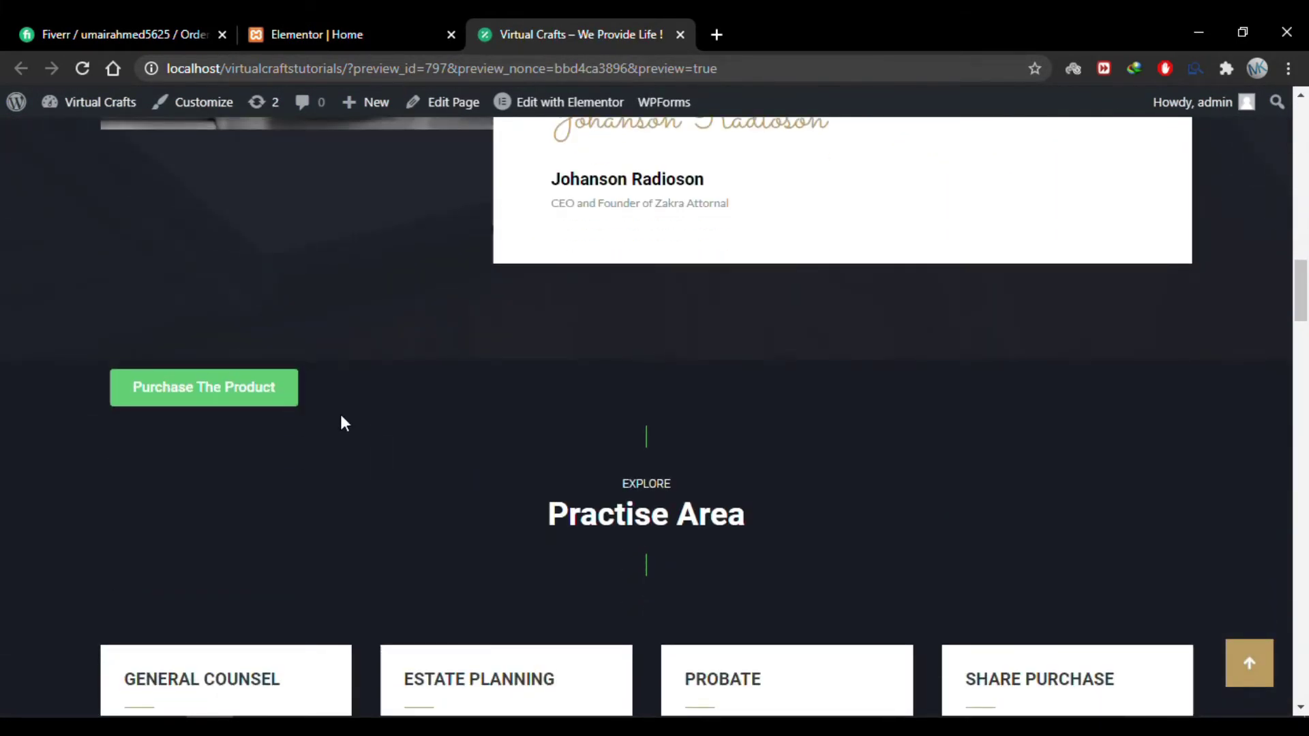
{"action": "left_click", "coordinate": [257, 390]}
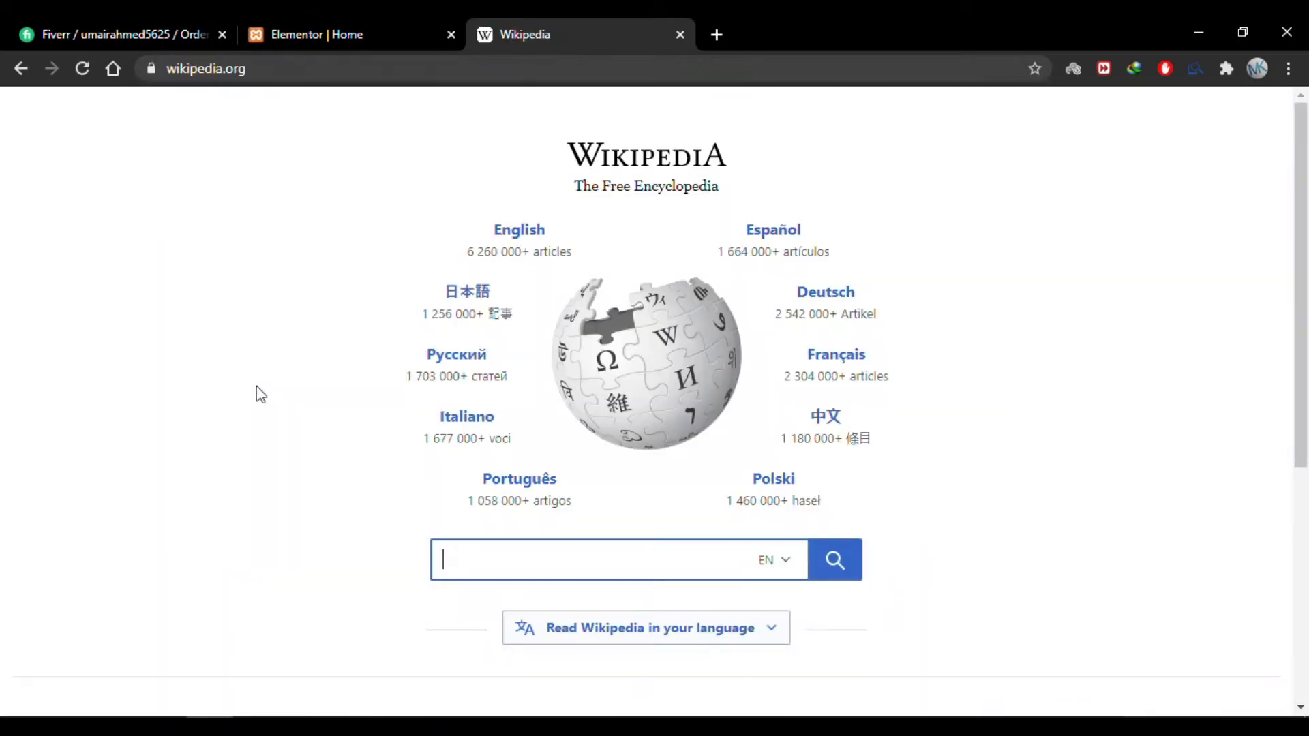
{"action": "left_click", "coordinate": [23, 70]}
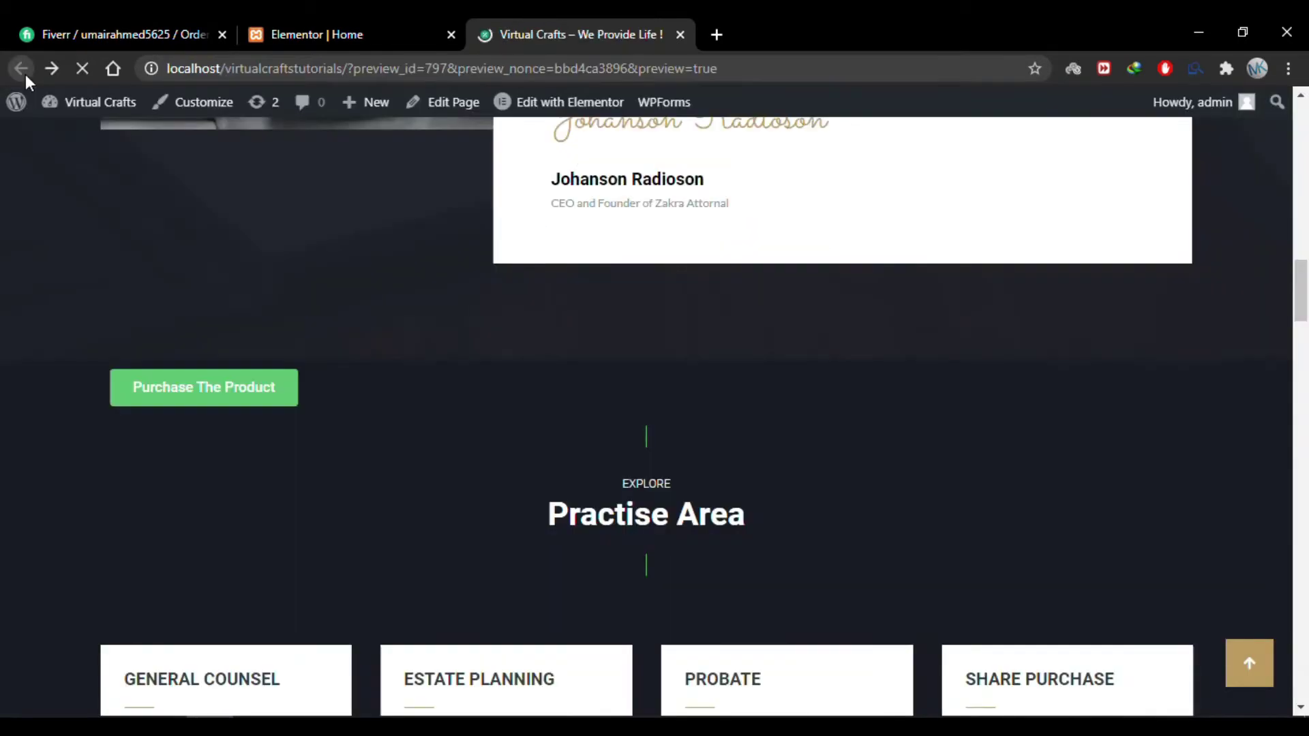
Step: Return to the Elementor editor and center the button after trying the justified, right and left alignments
{"action": "left_click", "coordinate": [371, 22]}
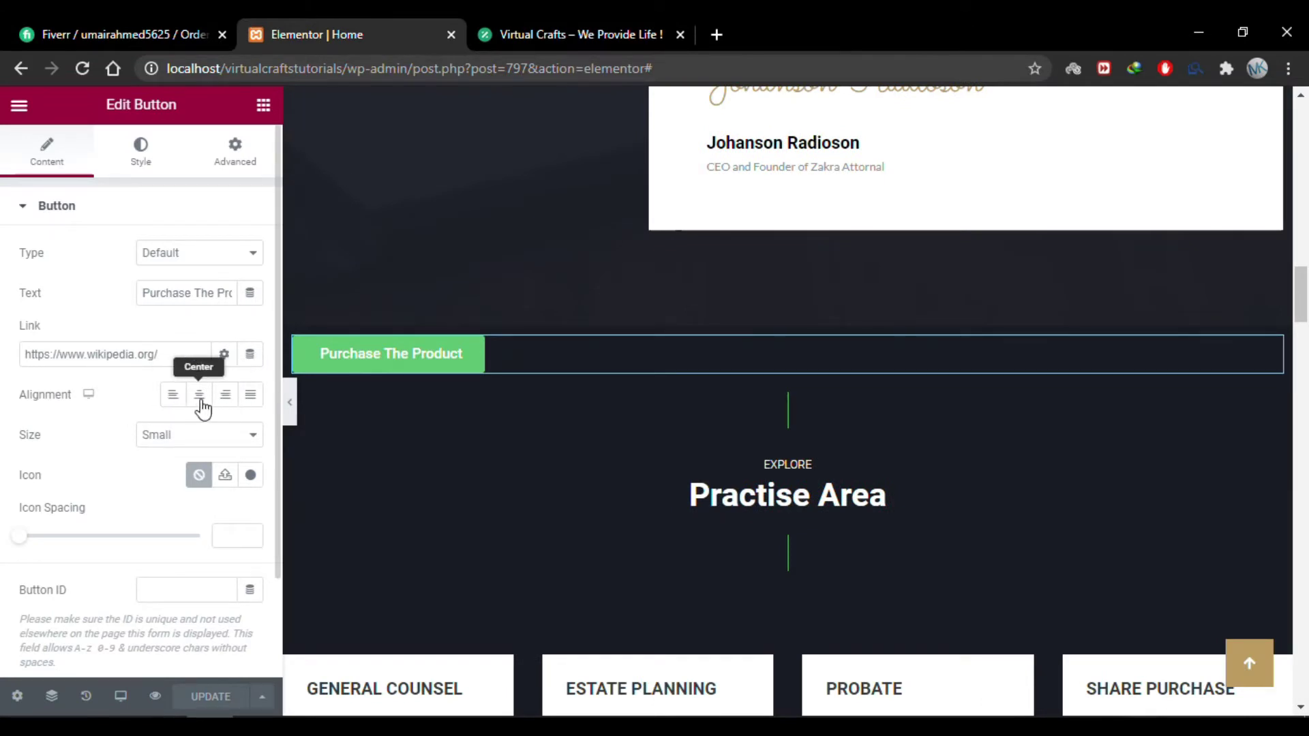
{"action": "left_click", "coordinate": [257, 407]}
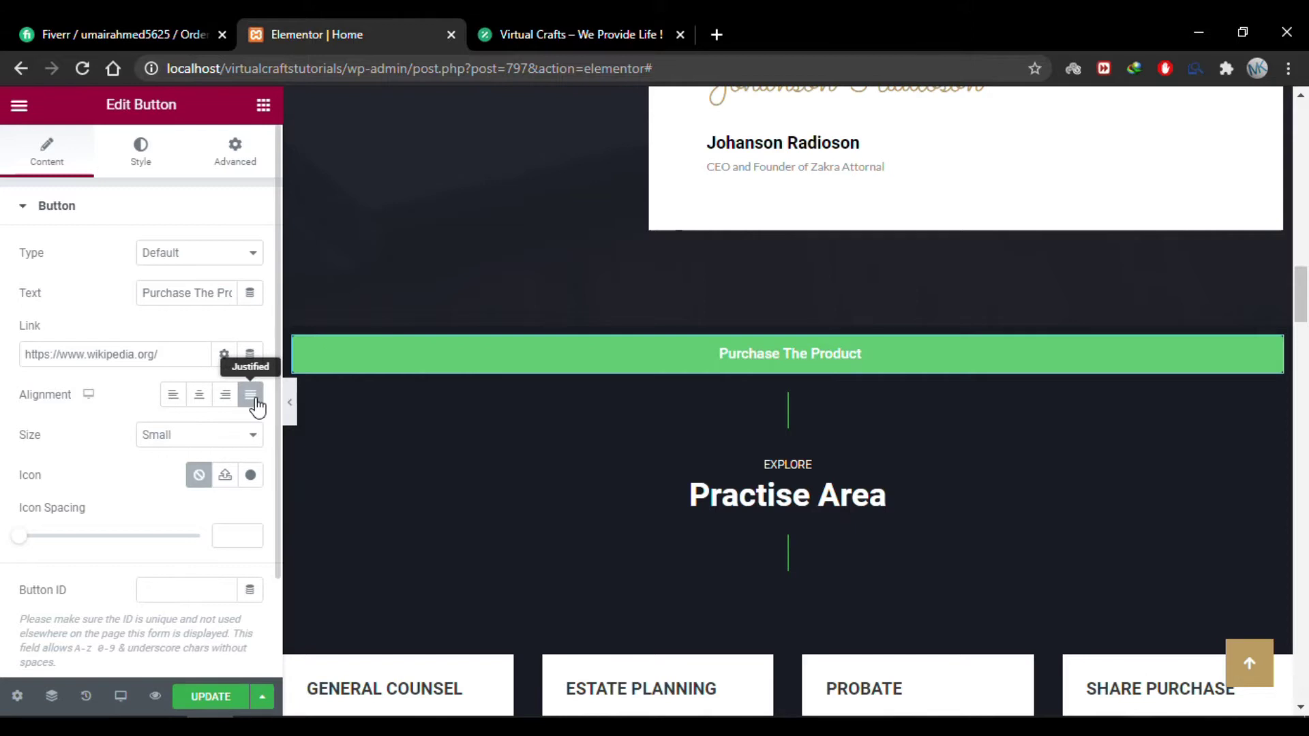
{"action": "left_click", "coordinate": [253, 402]}
{"action": "left_click", "coordinate": [200, 409]}
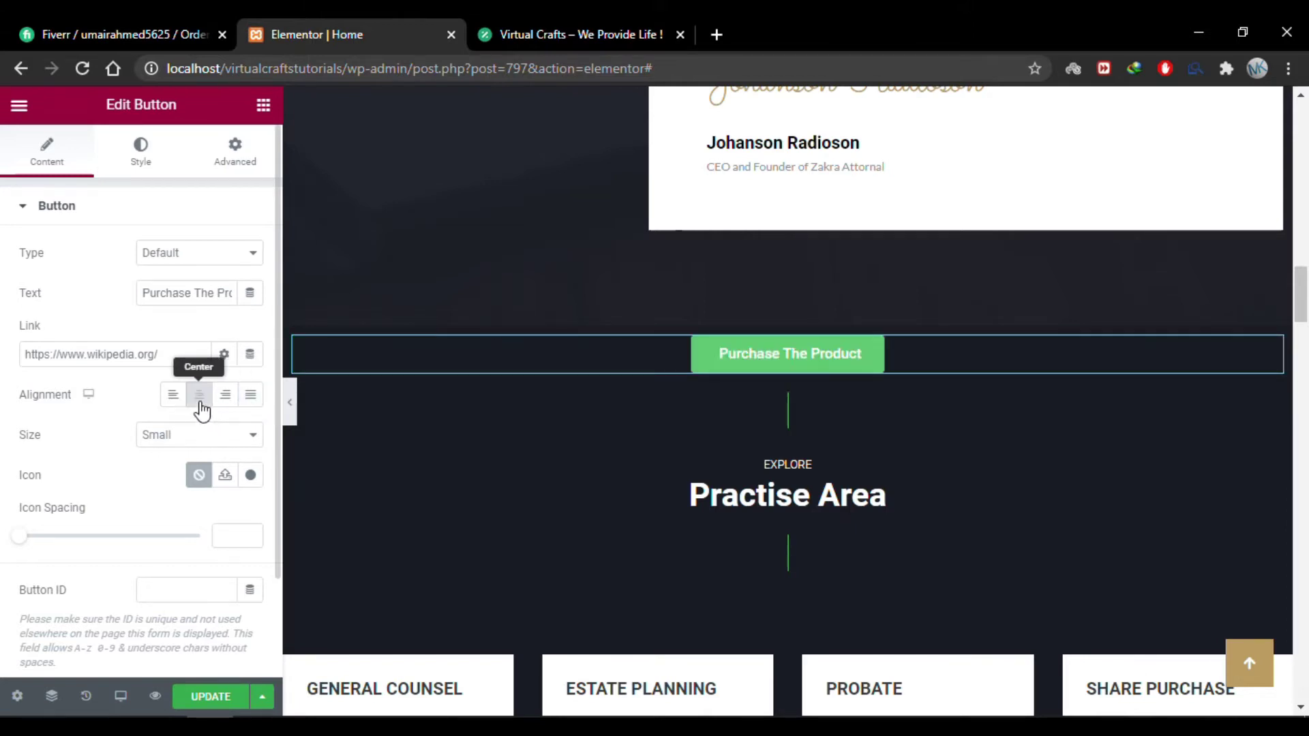
{"action": "left_click", "coordinate": [226, 402]}
{"action": "left_click", "coordinate": [173, 396]}
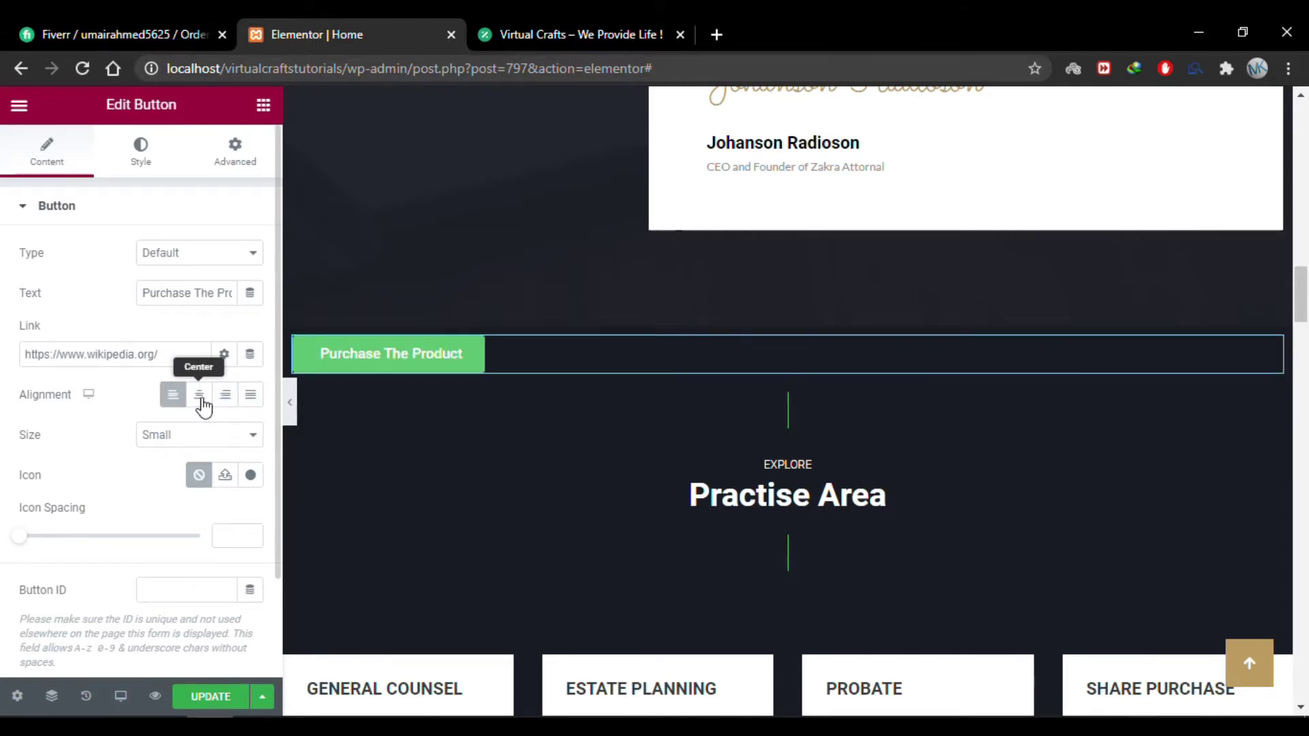
{"action": "left_click", "coordinate": [200, 397]}
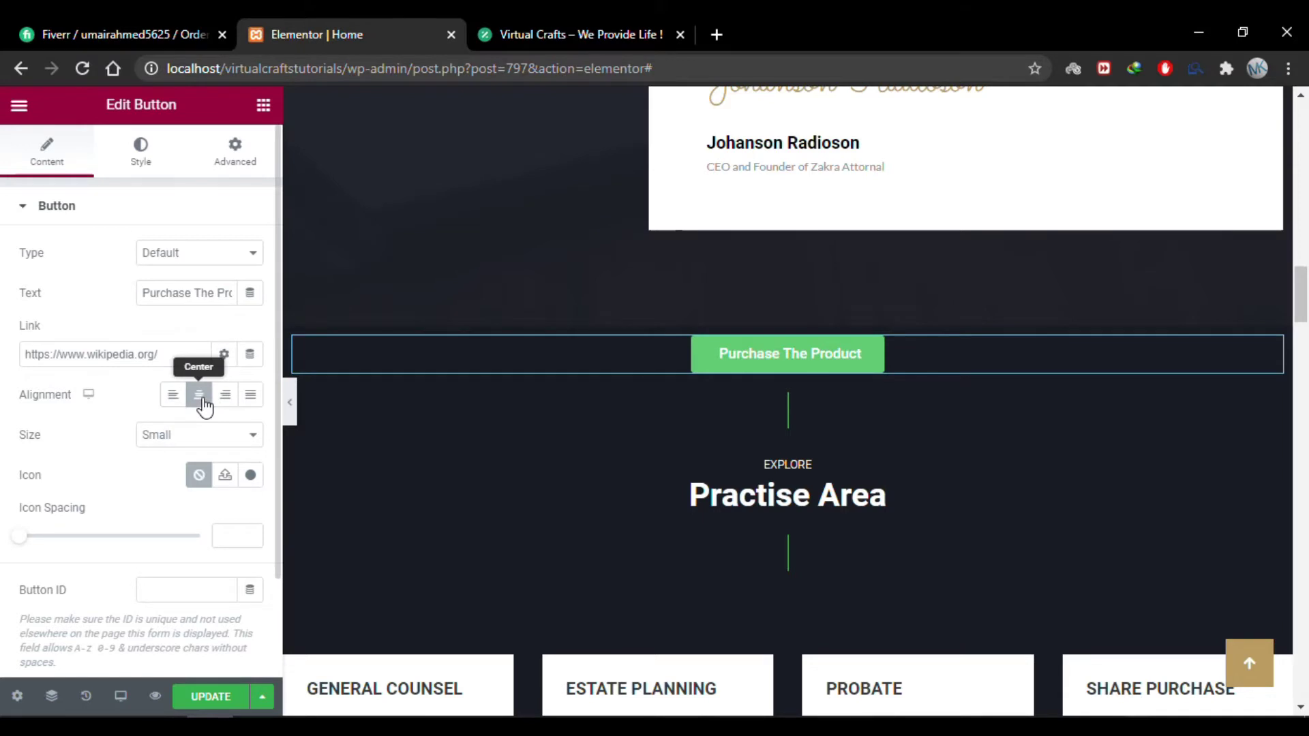
Step: Set the button's size to Medium and insert the right-pointing caret square icon from the icon library
{"action": "left_click", "coordinate": [166, 440]}
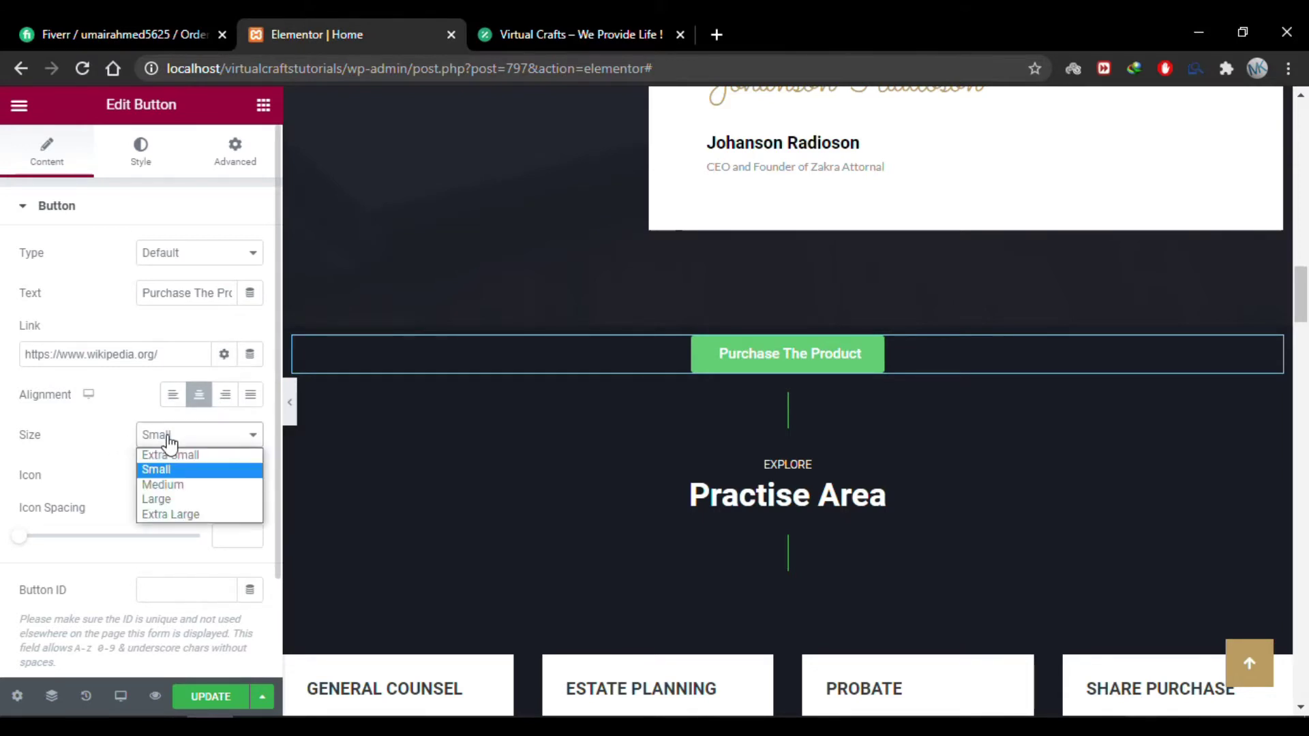
{"action": "left_click", "coordinate": [188, 492]}
{"action": "scroll", "coordinate": [129, 441], "scroll_direction": "down", "scroll_amount": 1}
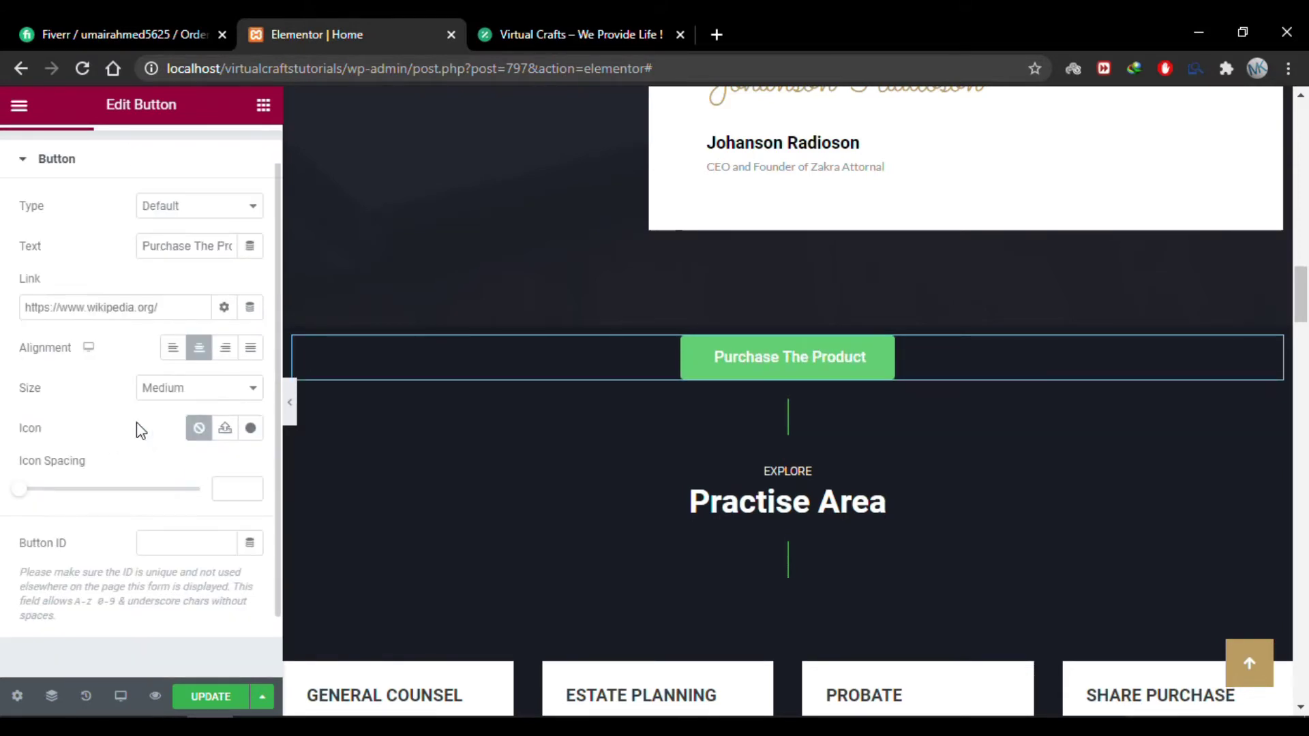
{"action": "left_click", "coordinate": [251, 429]}
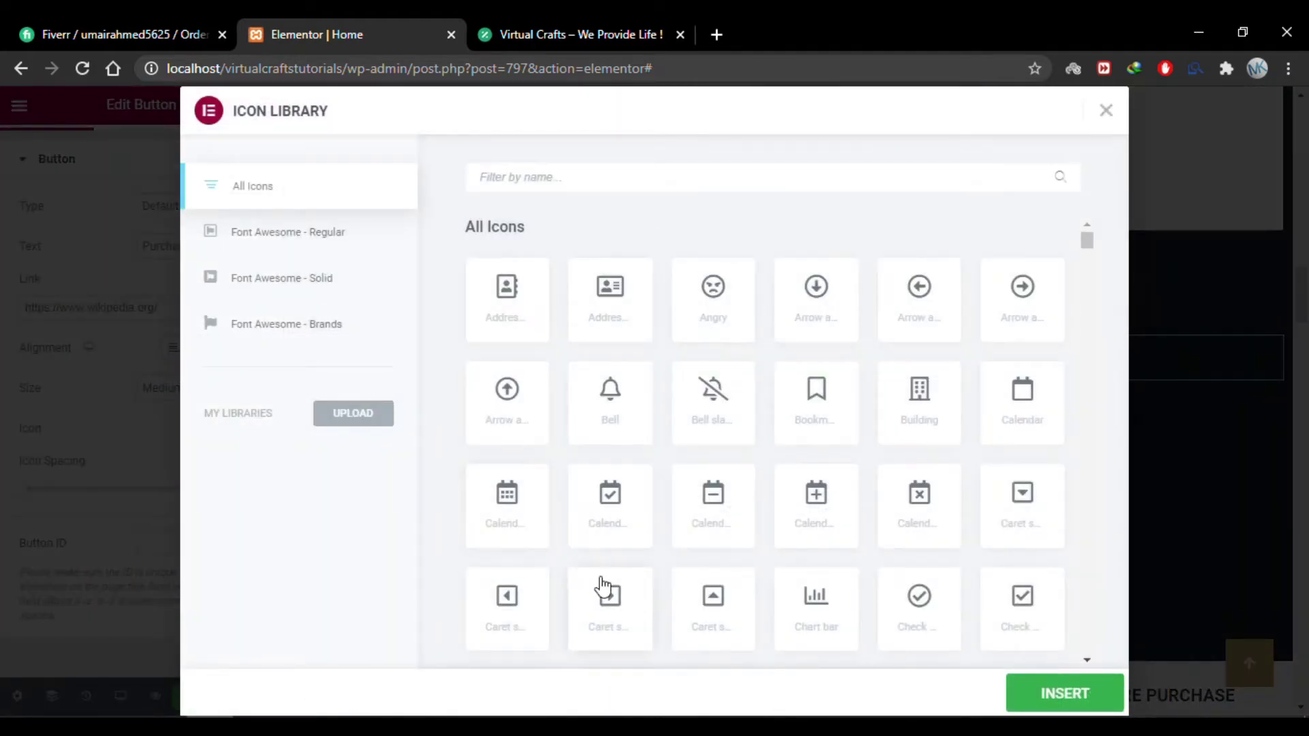
{"action": "left_click", "coordinate": [617, 605]}
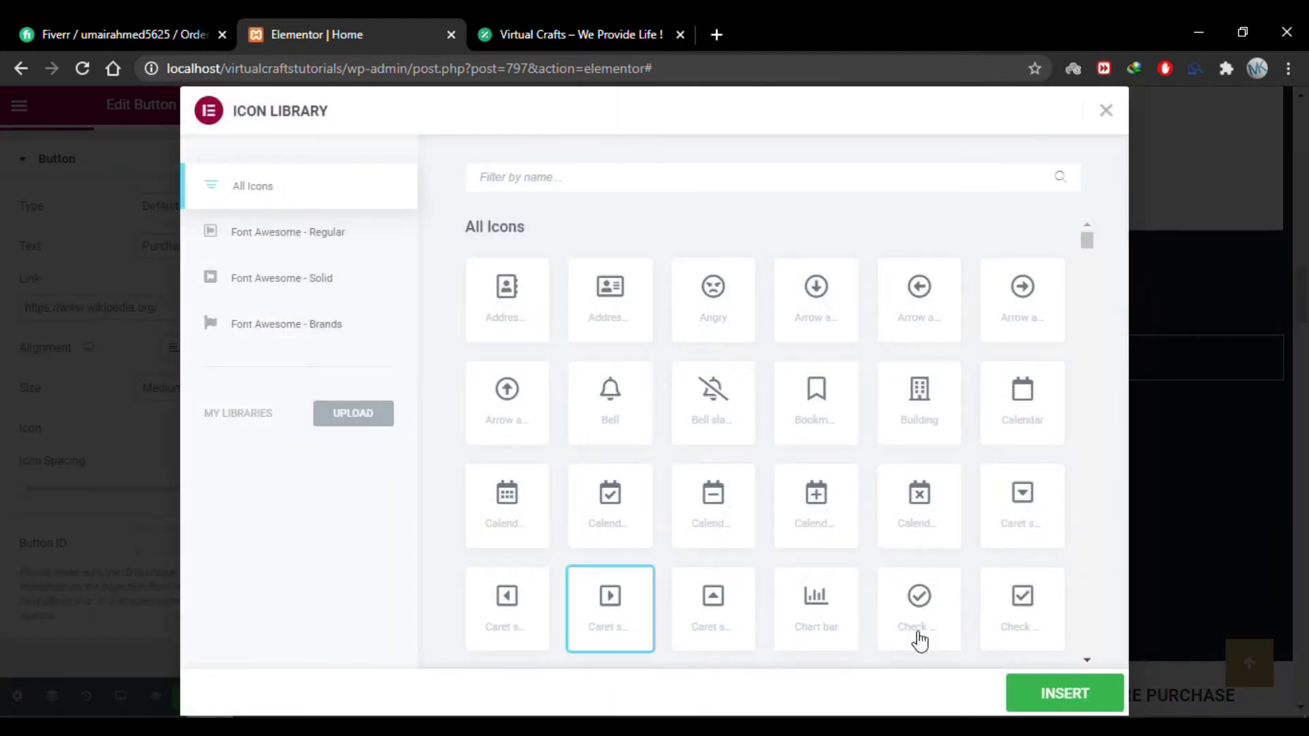
{"action": "left_click", "coordinate": [1043, 690]}
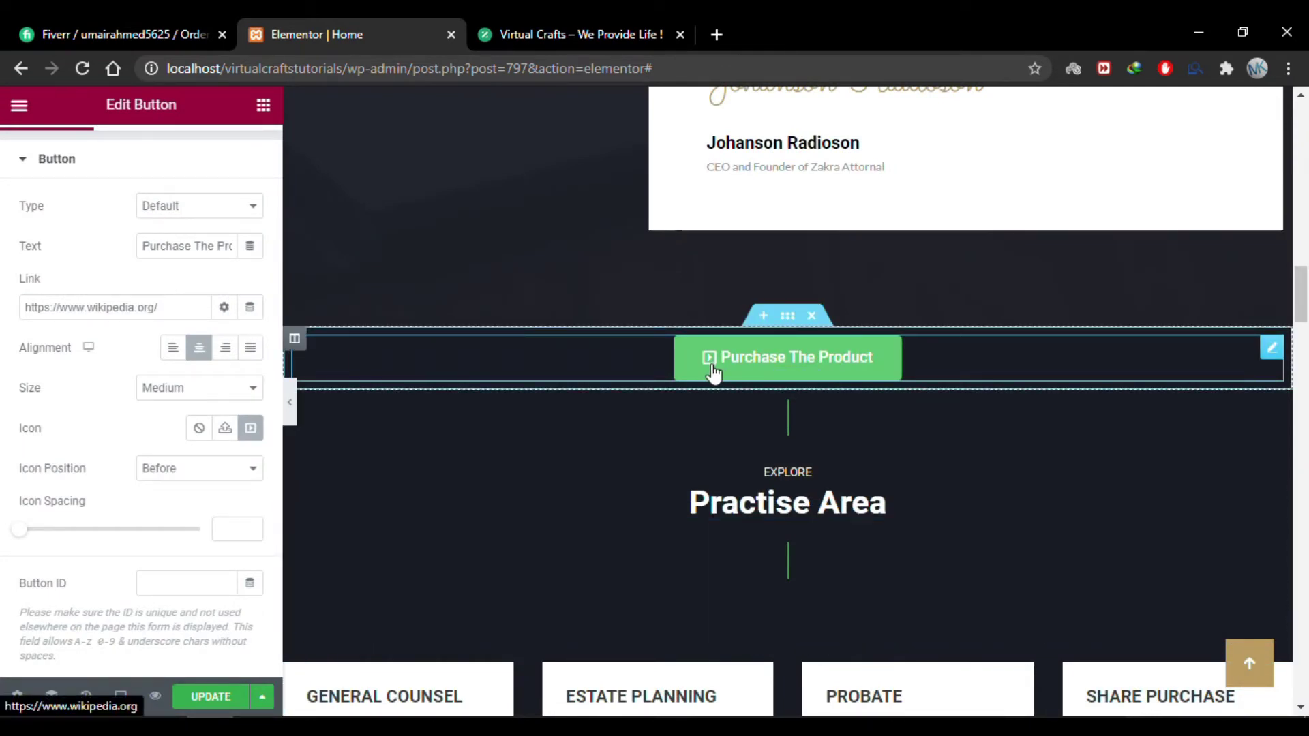
Step: Place the button's icon after the text and set the icon spacing to 25
{"action": "left_click", "coordinate": [253, 469]}
{"action": "left_click", "coordinate": [231, 508]}
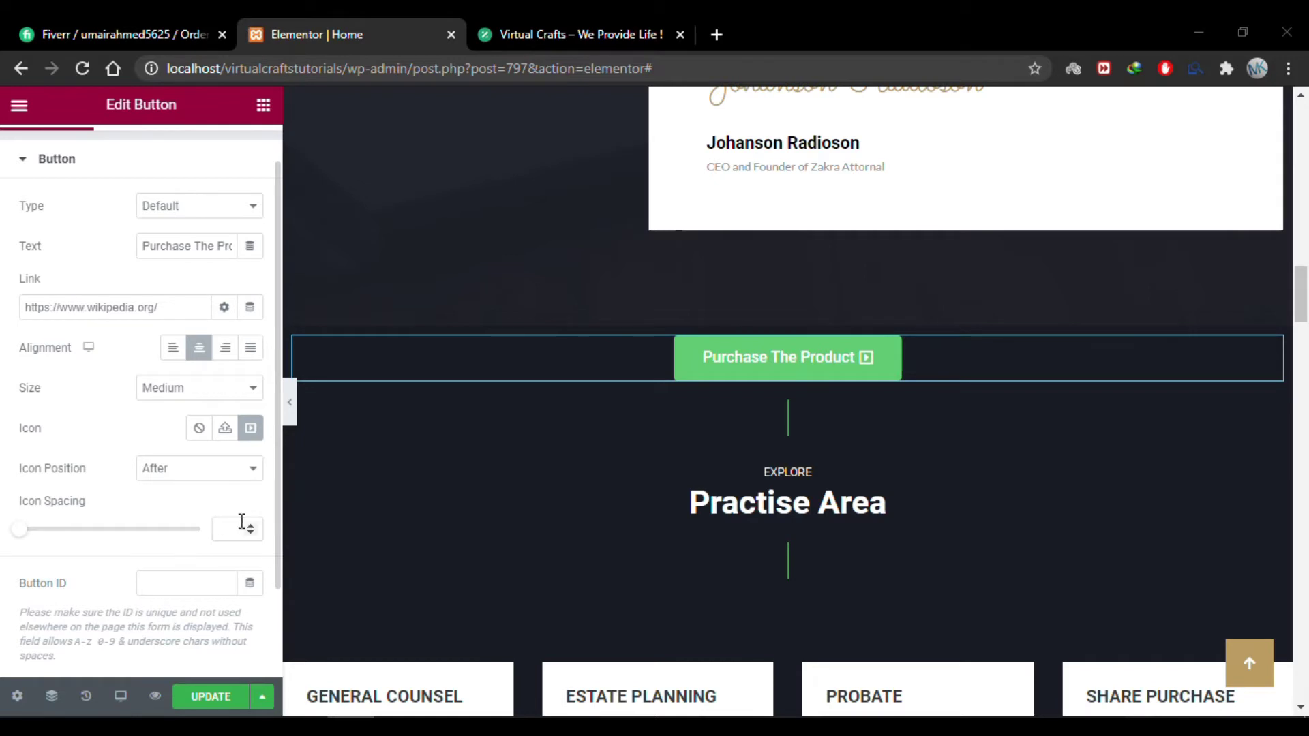
{"action": "left_click_drag", "start_coordinate": [250, 529], "coordinate": [249, 530]}
{"action": "scroll", "coordinate": [120, 490], "scroll_direction": "up", "scroll_amount": 1}
{"action": "scroll", "coordinate": [117, 496], "scroll_direction": "down", "scroll_amount": 3}
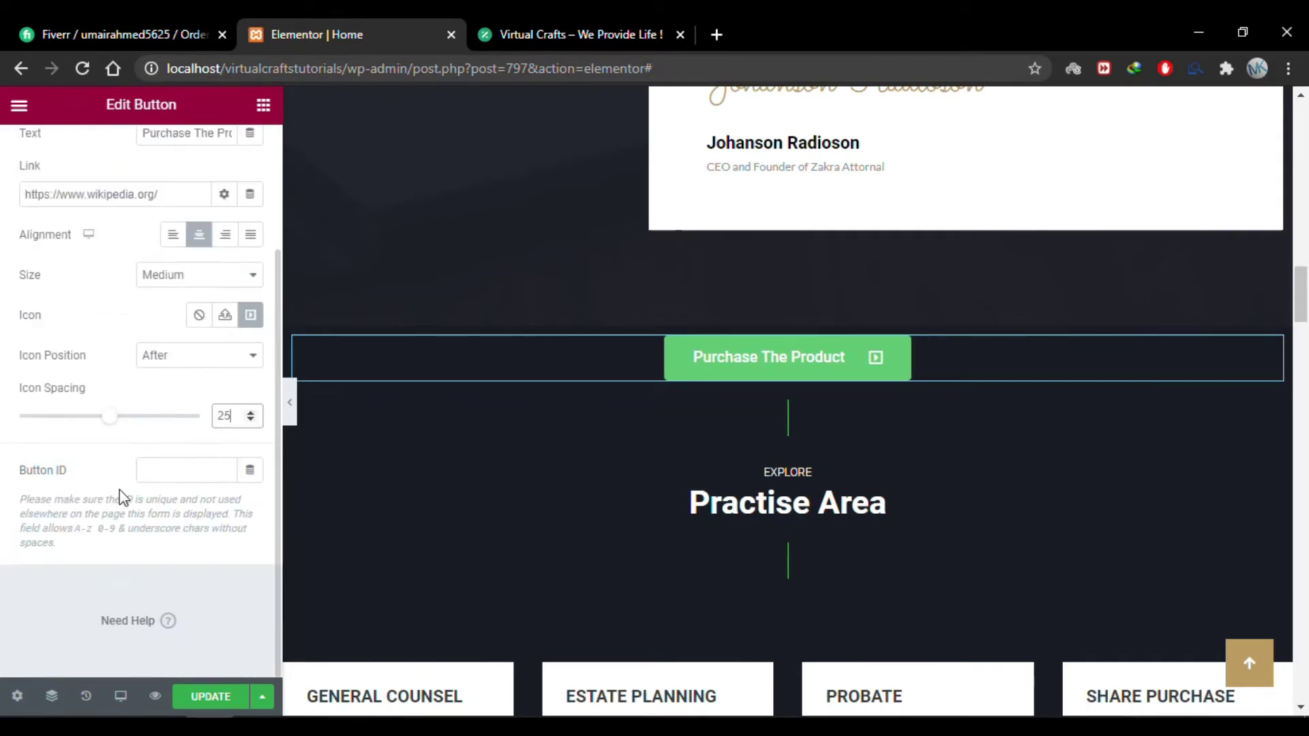
{"action": "scroll", "coordinate": [120, 489], "scroll_direction": "up", "scroll_amount": 3}
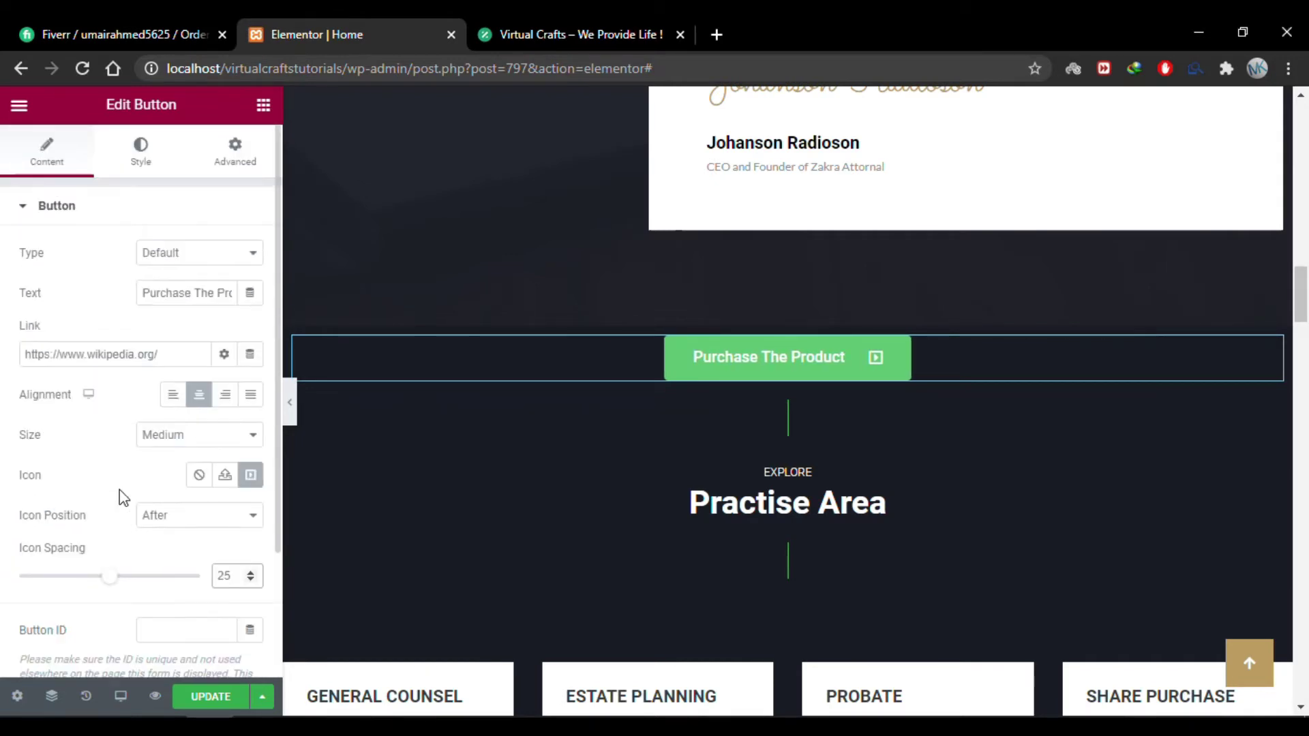
Step: Try the Times New Roman font family in the button's typography style and reset the typography to its default
{"action": "left_click", "coordinate": [143, 167]}
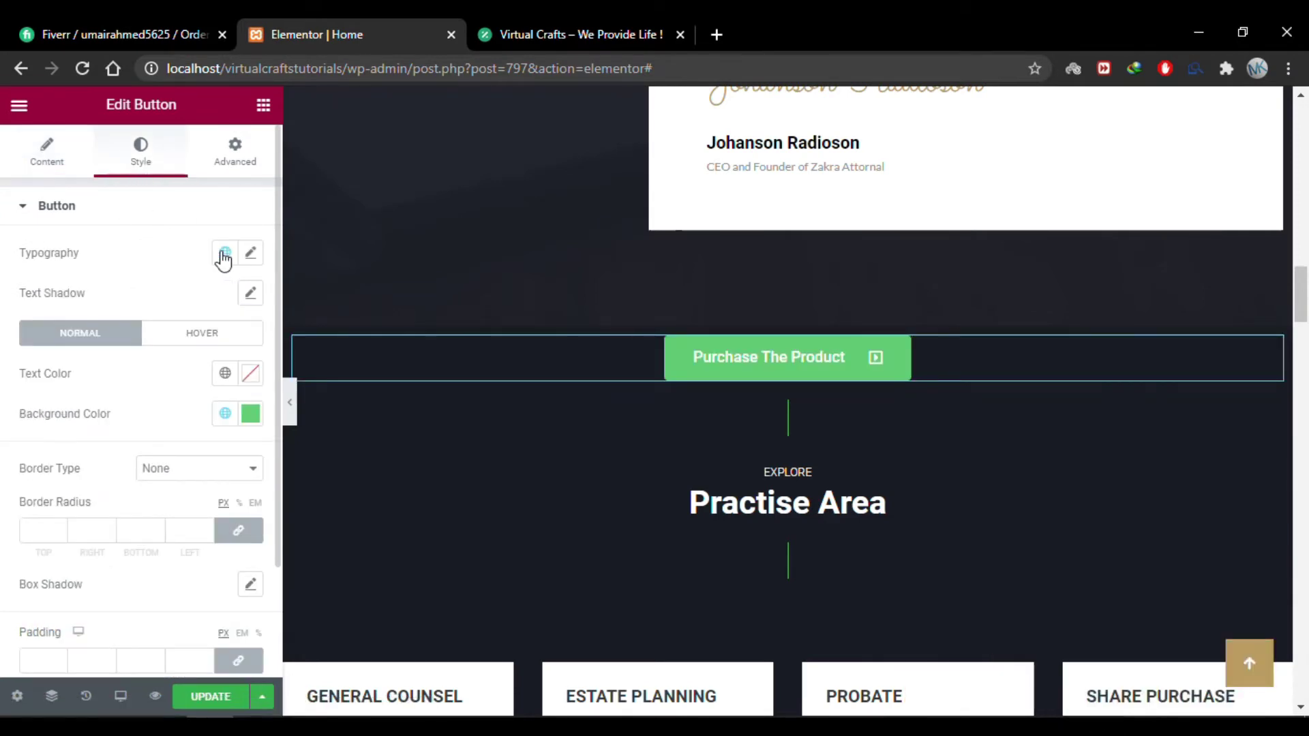
{"action": "left_click", "coordinate": [252, 256]}
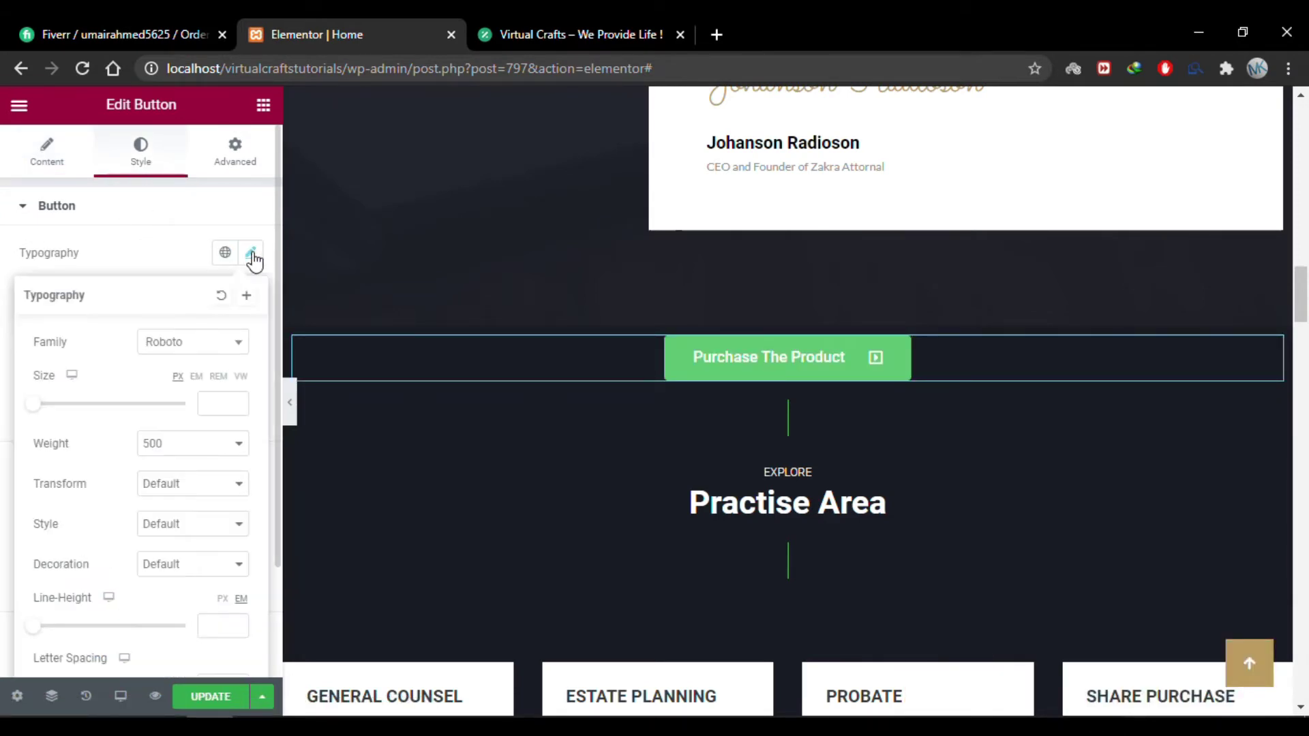
{"action": "left_click", "coordinate": [211, 351]}
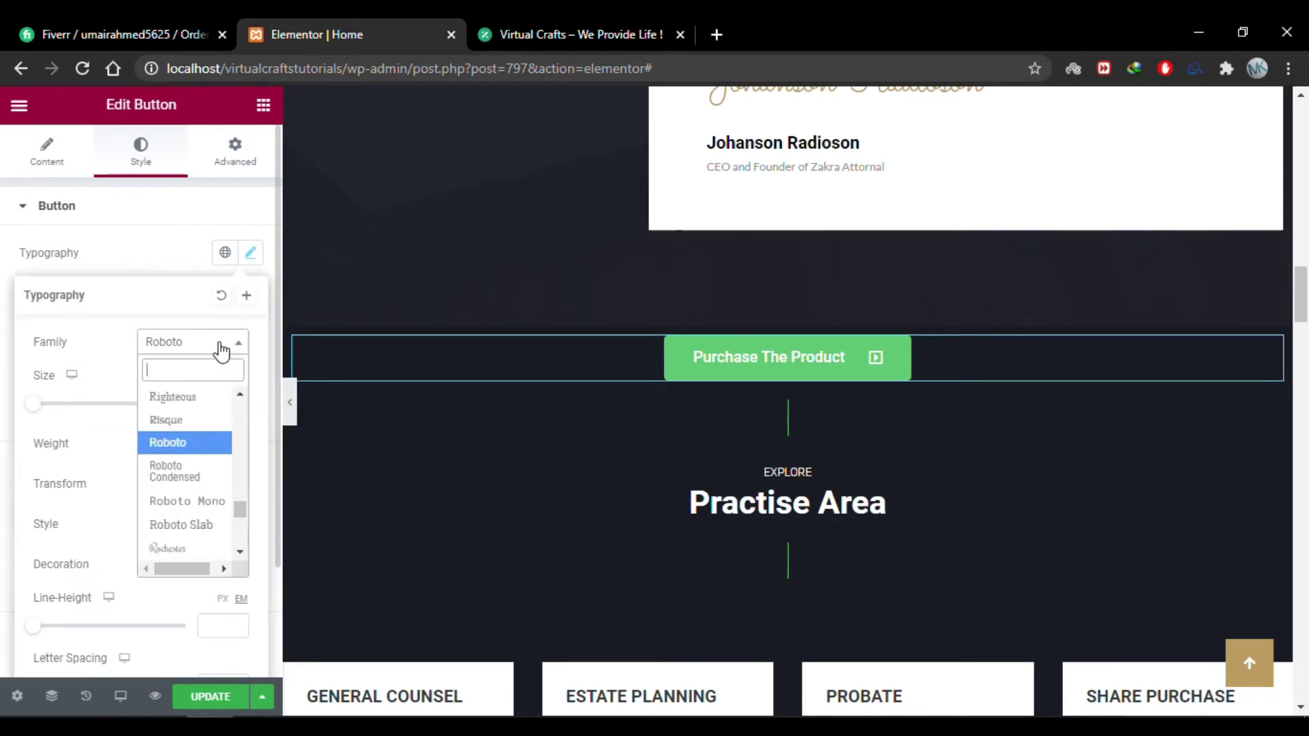
{"action": "type", "text": "times"}
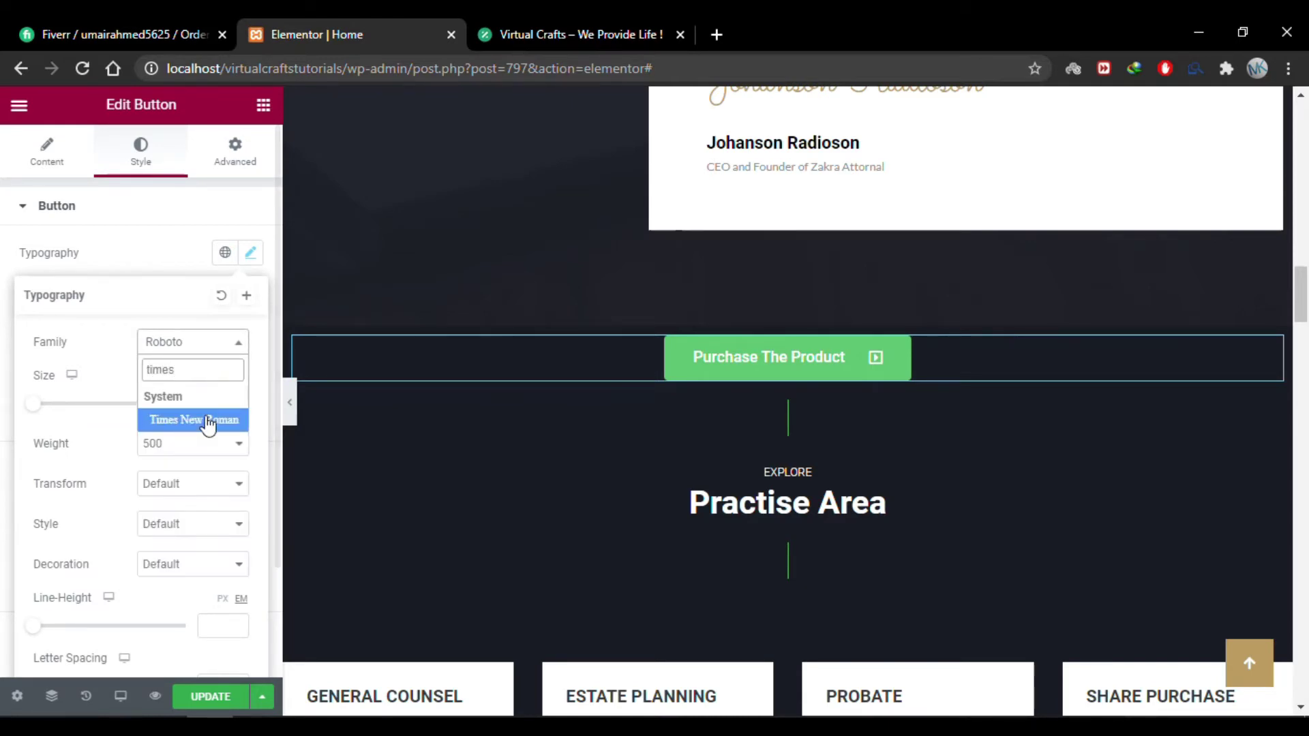
{"action": "left_click", "coordinate": [208, 419]}
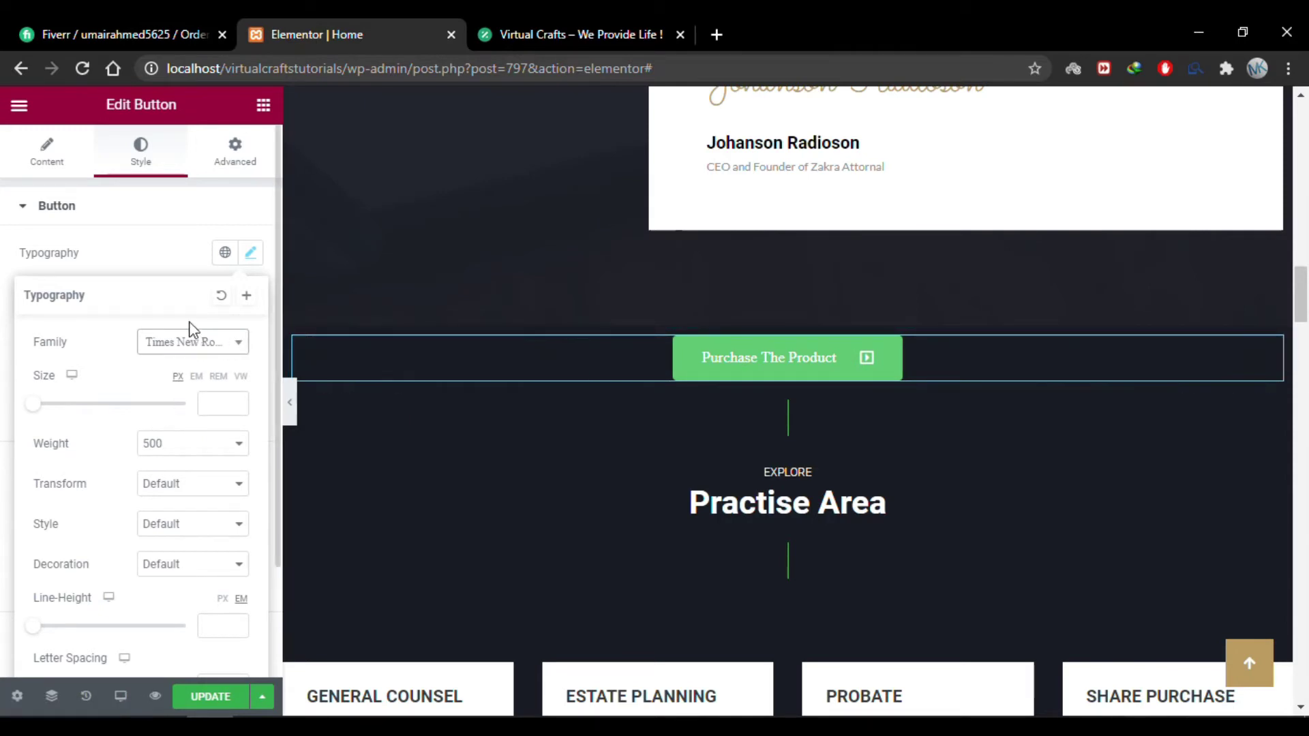
{"action": "left_click", "coordinate": [221, 296]}
Step: Change the button's normal-state background color to bright pink, #F116BB
{"action": "scroll", "coordinate": [198, 330], "scroll_direction": "down", "scroll_amount": 1}
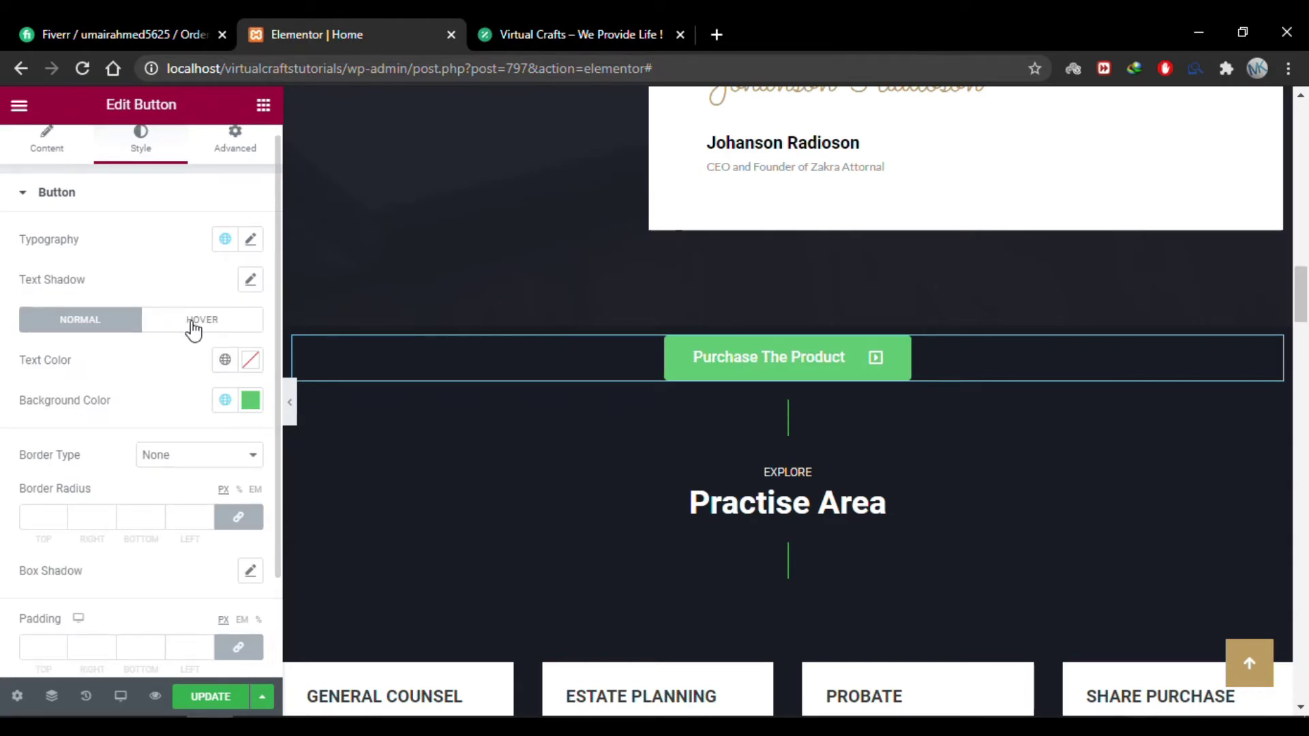
{"action": "left_click", "coordinate": [251, 400]}
{"action": "left_click", "coordinate": [488, 331]}
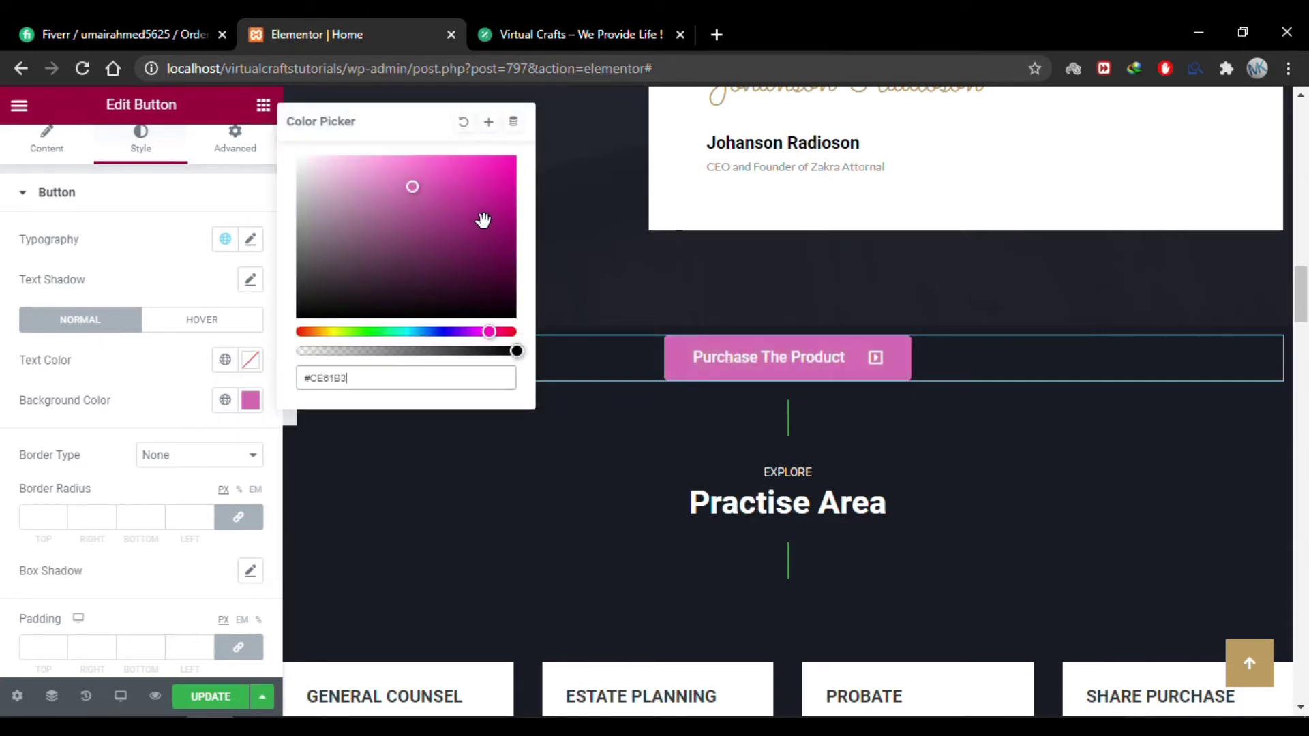
{"action": "left_click_drag", "start_coordinate": [483, 220], "coordinate": [495, 163]}
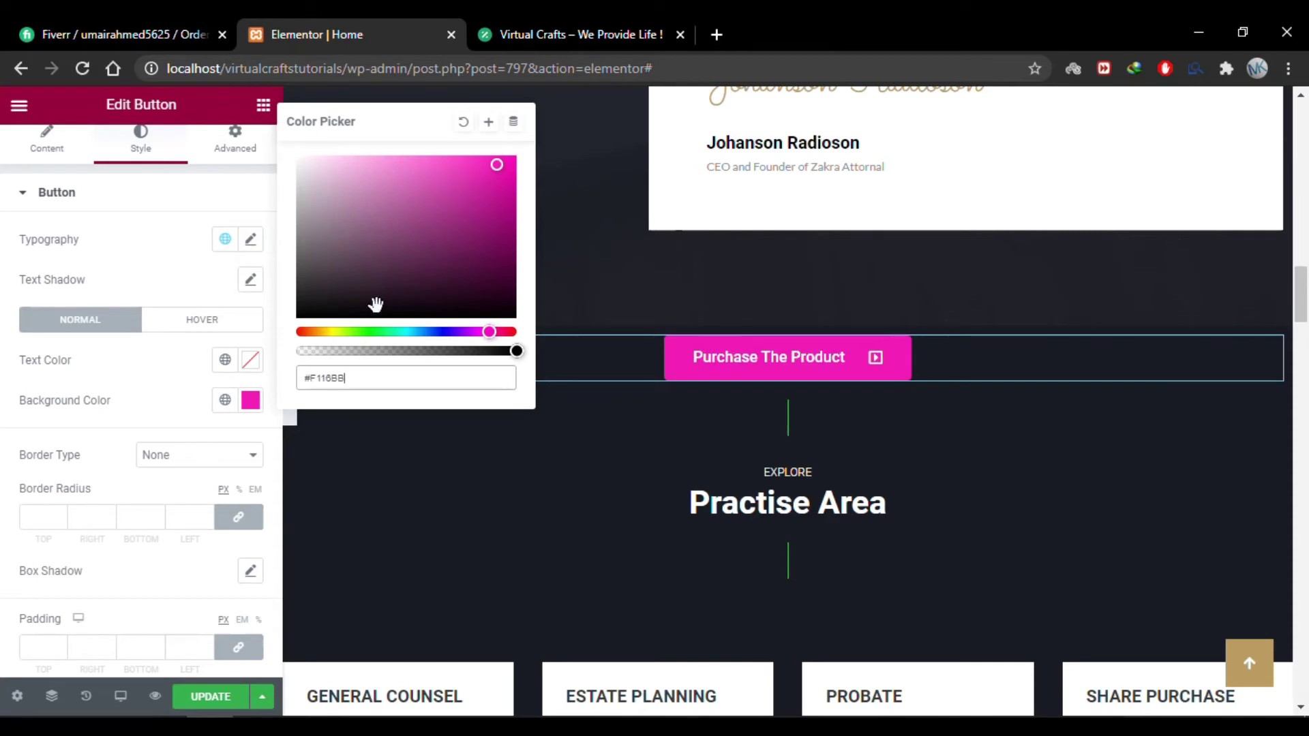
{"action": "left_click", "coordinate": [140, 401]}
Step: Set the button's hover-state background color to yellow, #E3C611, and check it on the page
{"action": "left_click", "coordinate": [221, 320]}
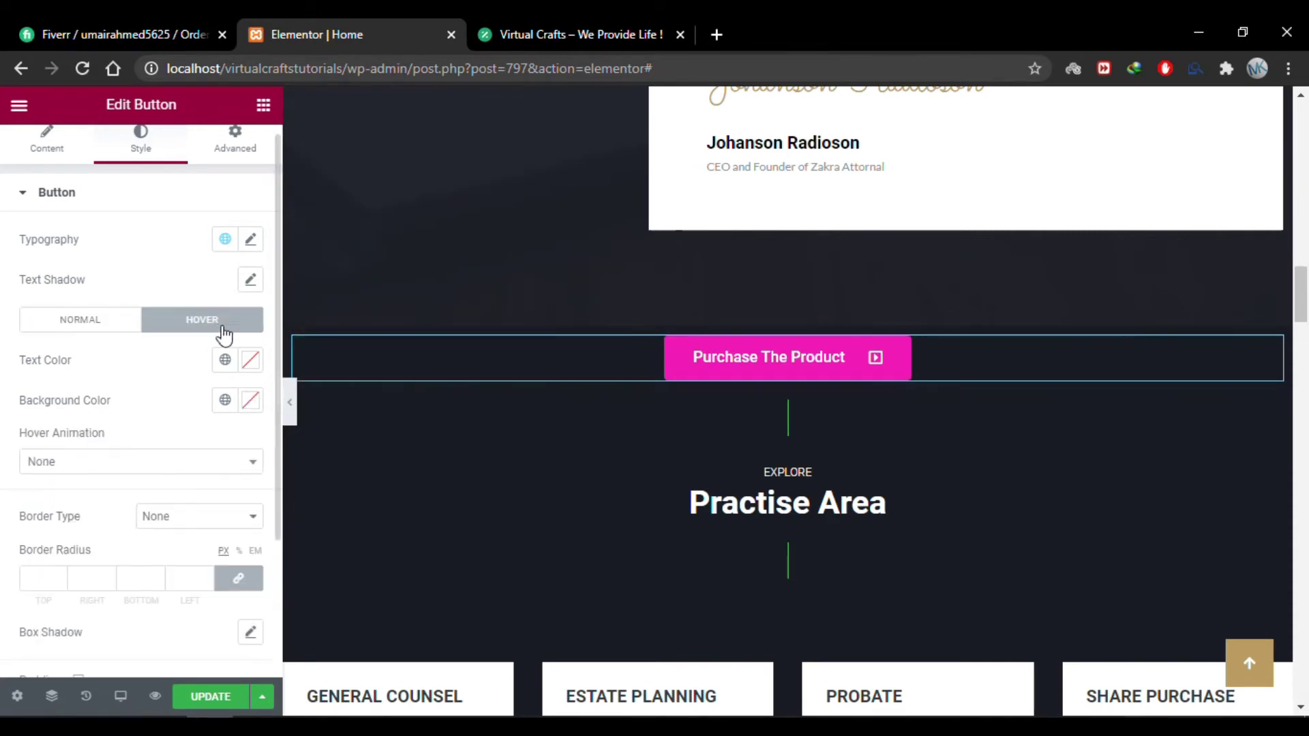
{"action": "left_click", "coordinate": [250, 400]}
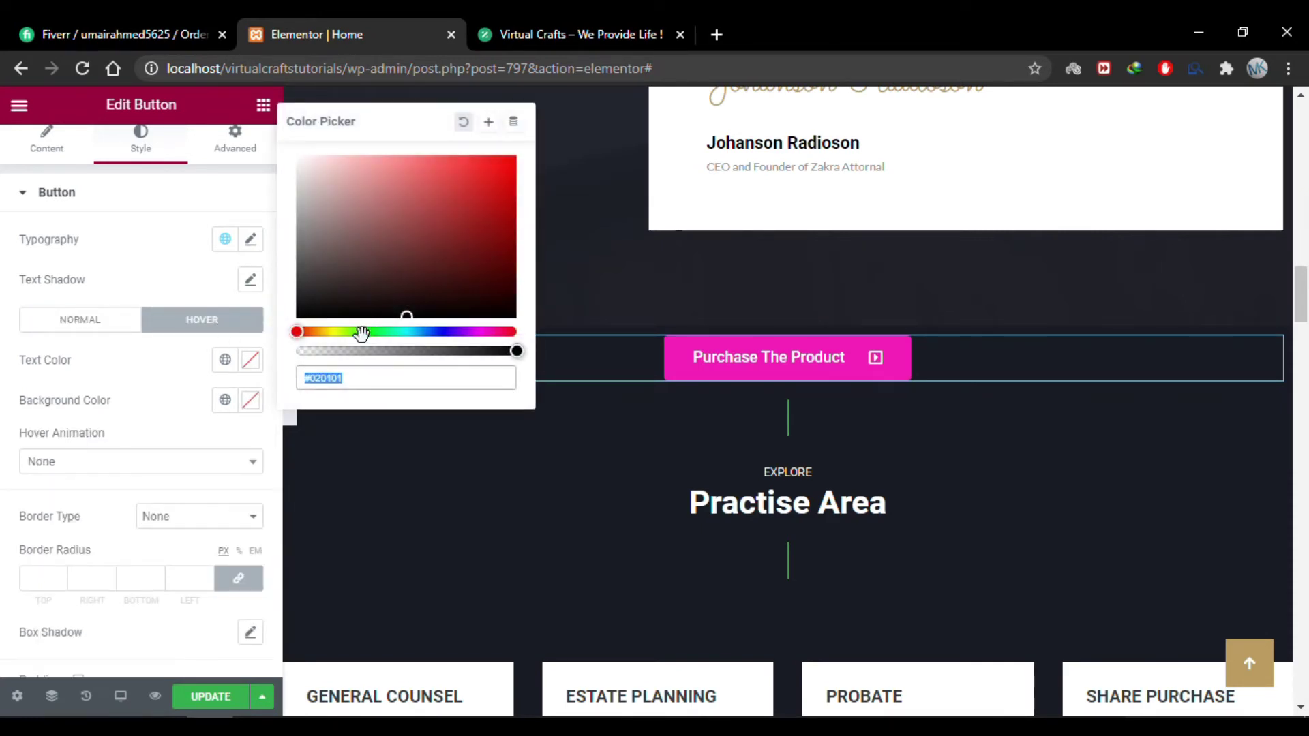
{"action": "left_click", "coordinate": [325, 332]}
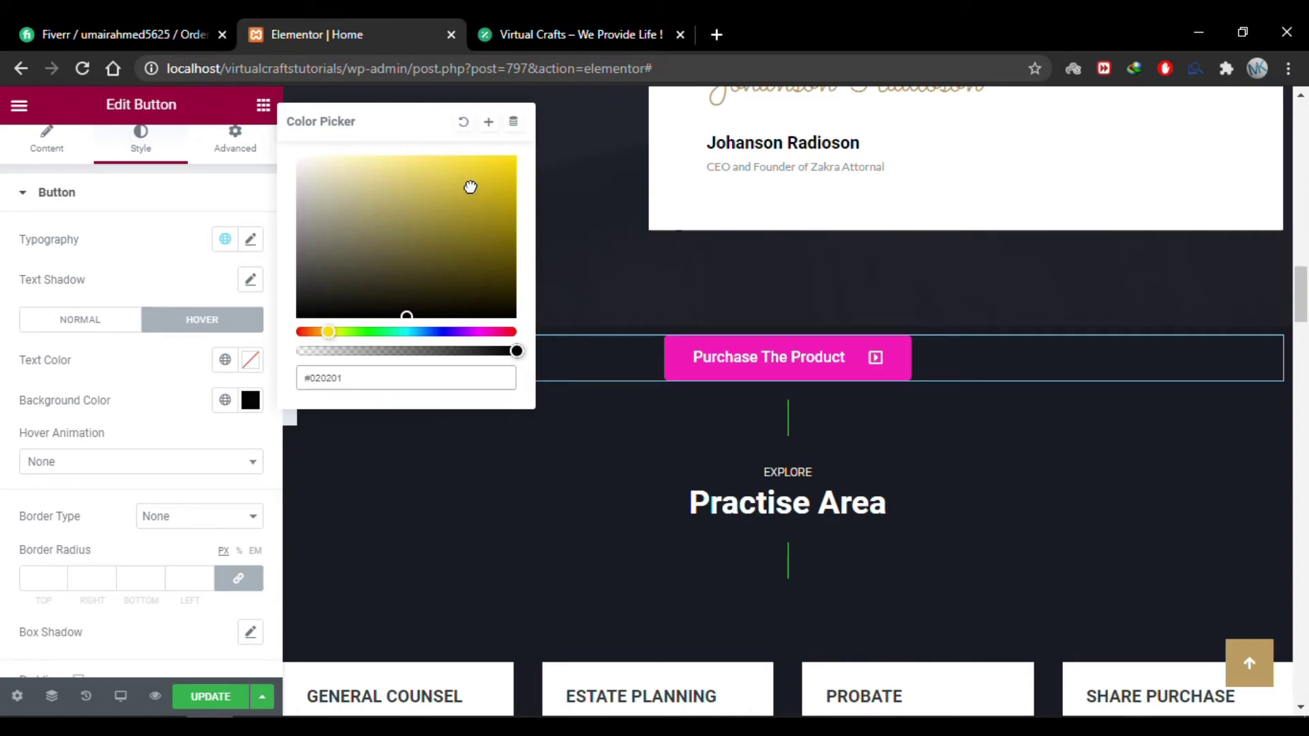
{"action": "left_click_drag", "start_coordinate": [470, 186], "coordinate": [500, 174]}
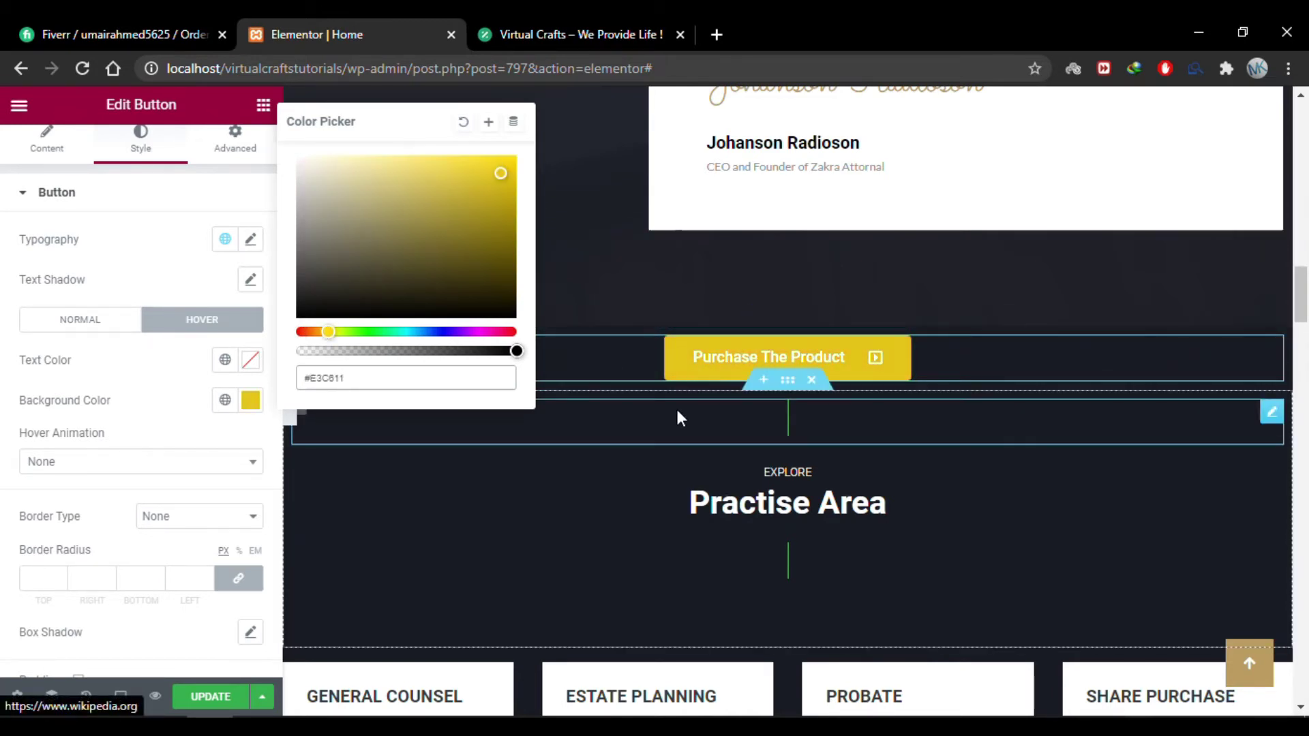
{"action": "left_click", "coordinate": [3, 421]}
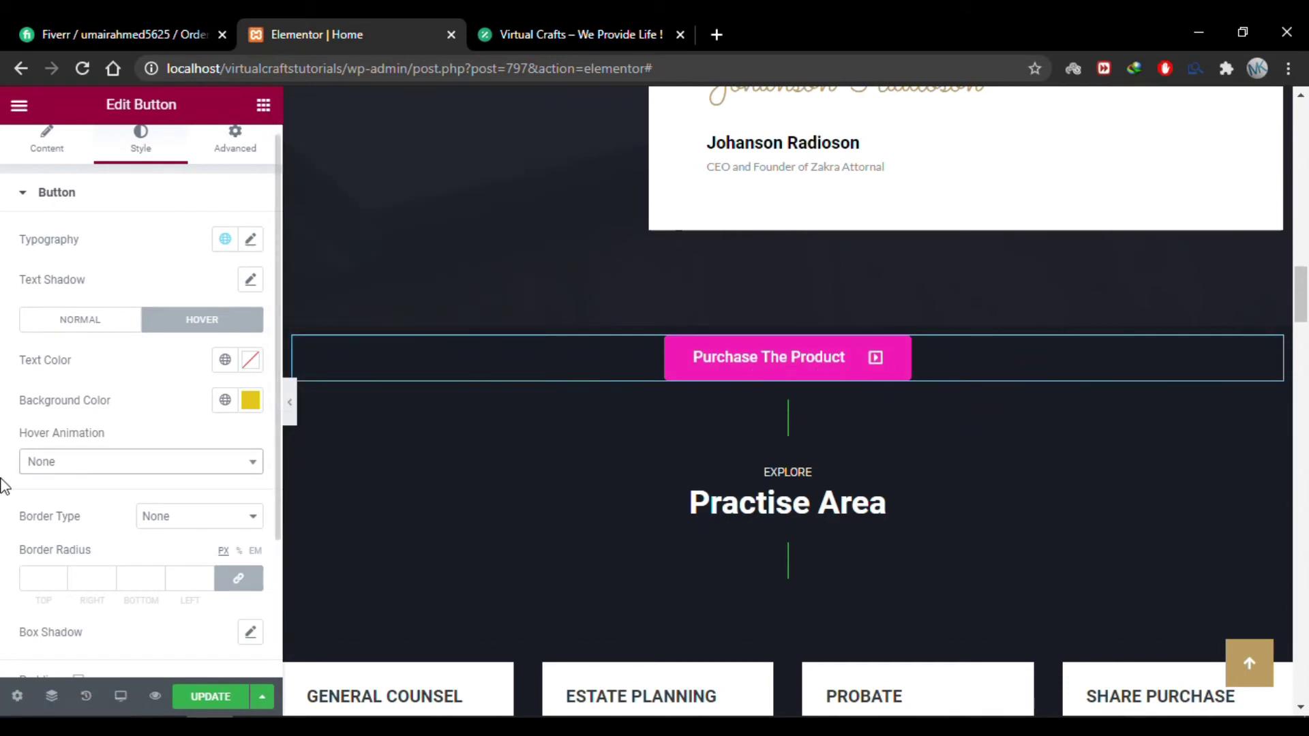
Step: Try the Grow and Wobble Vertical hover animations on the button and return the animation to None
{"action": "left_click", "coordinate": [111, 467]}
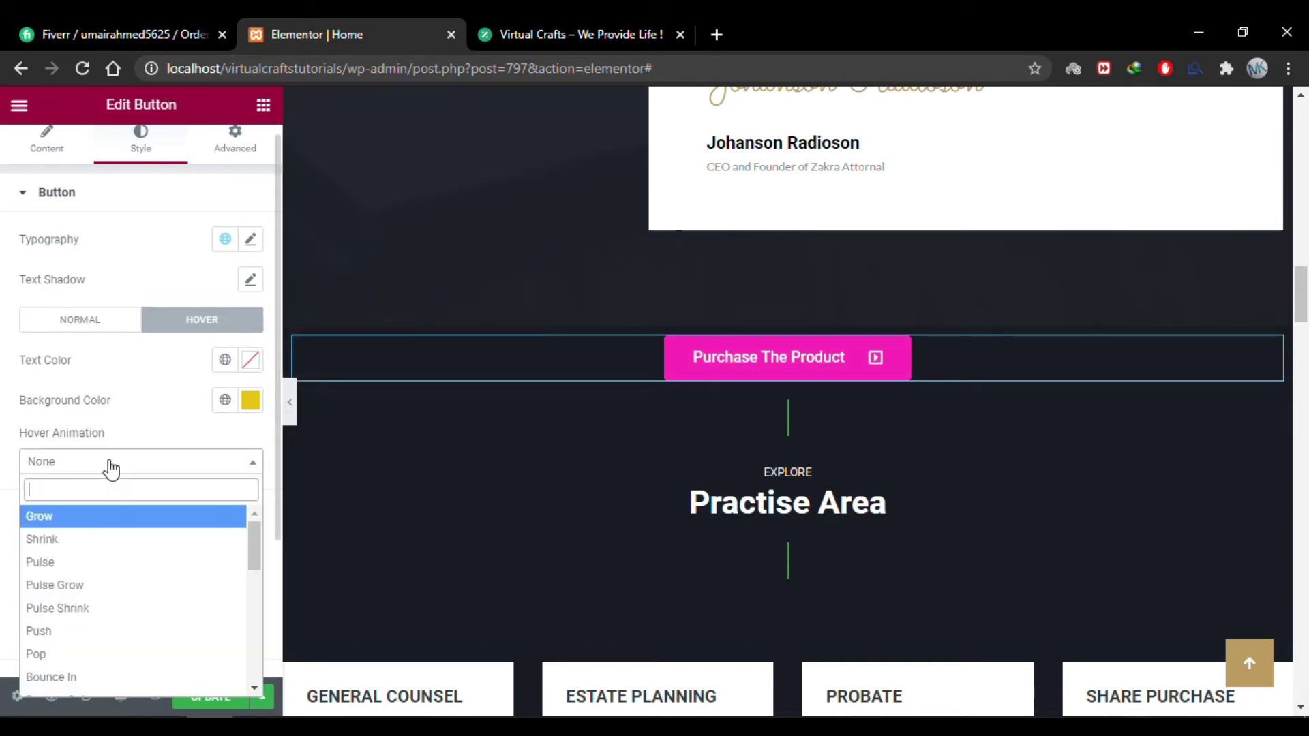
{"action": "left_click", "coordinate": [105, 516]}
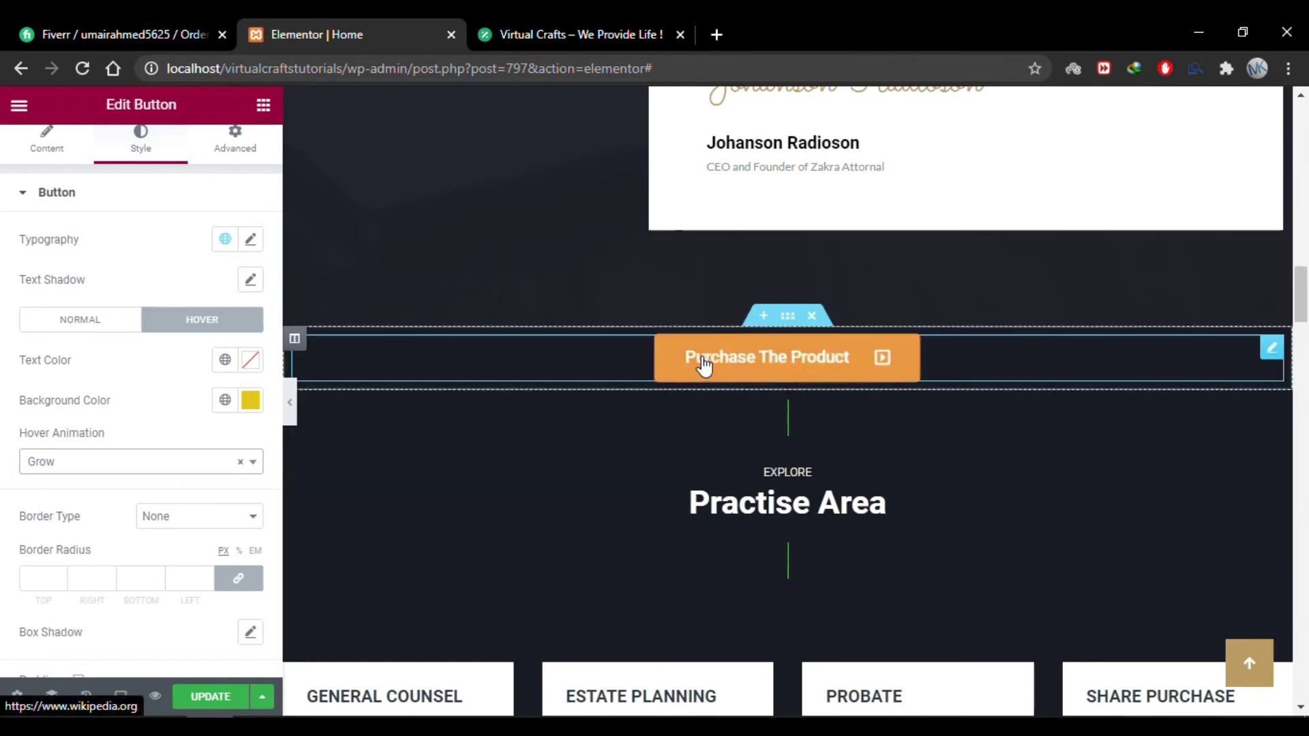
{"action": "left_click", "coordinate": [208, 464]}
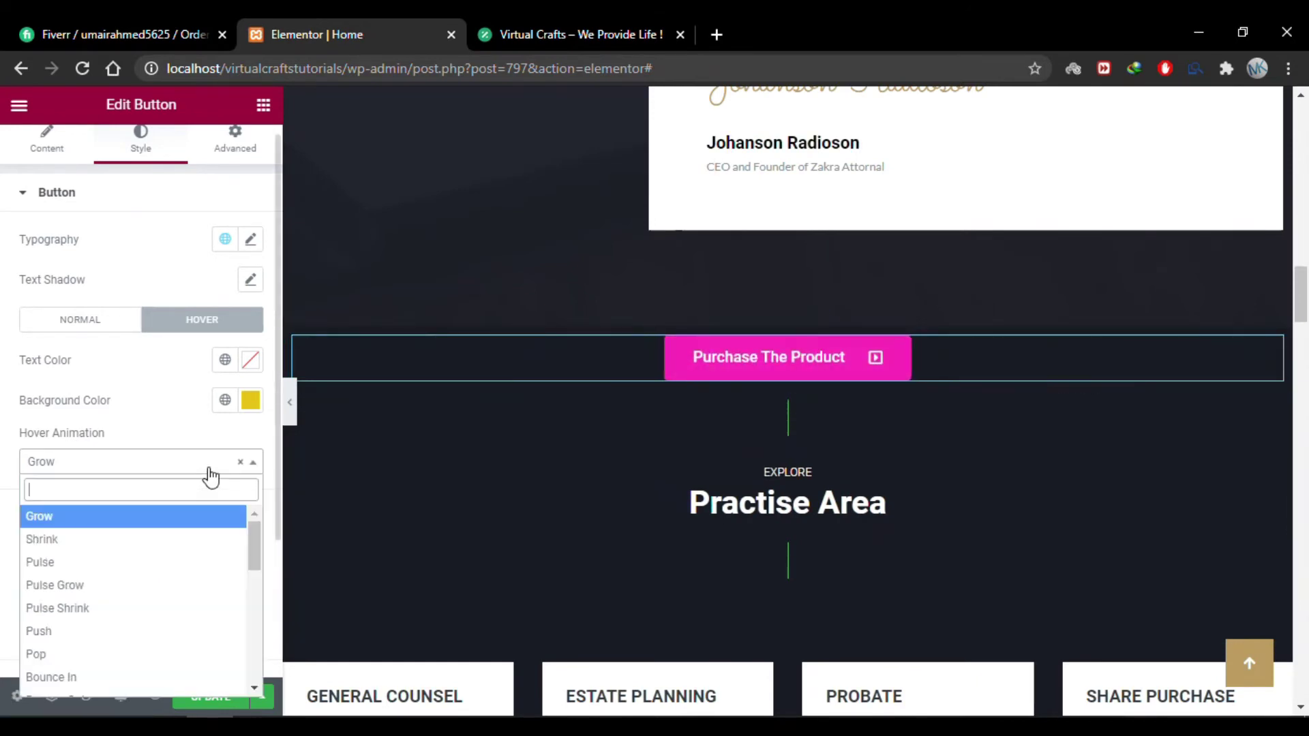
{"action": "left_click", "coordinate": [254, 463]}
{"action": "left_click", "coordinate": [254, 463]}
{"action": "scroll", "coordinate": [113, 608], "scroll_direction": "down", "scroll_amount": 5}
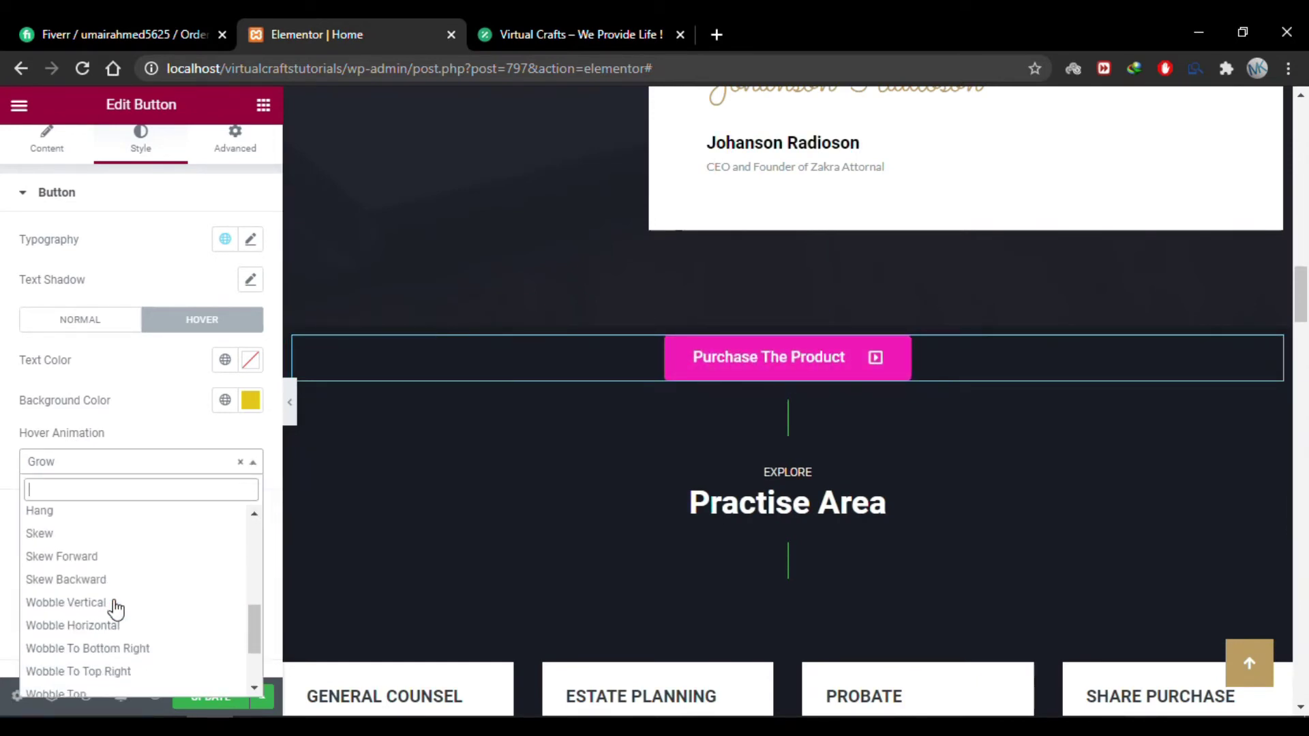
{"action": "left_click", "coordinate": [136, 607]}
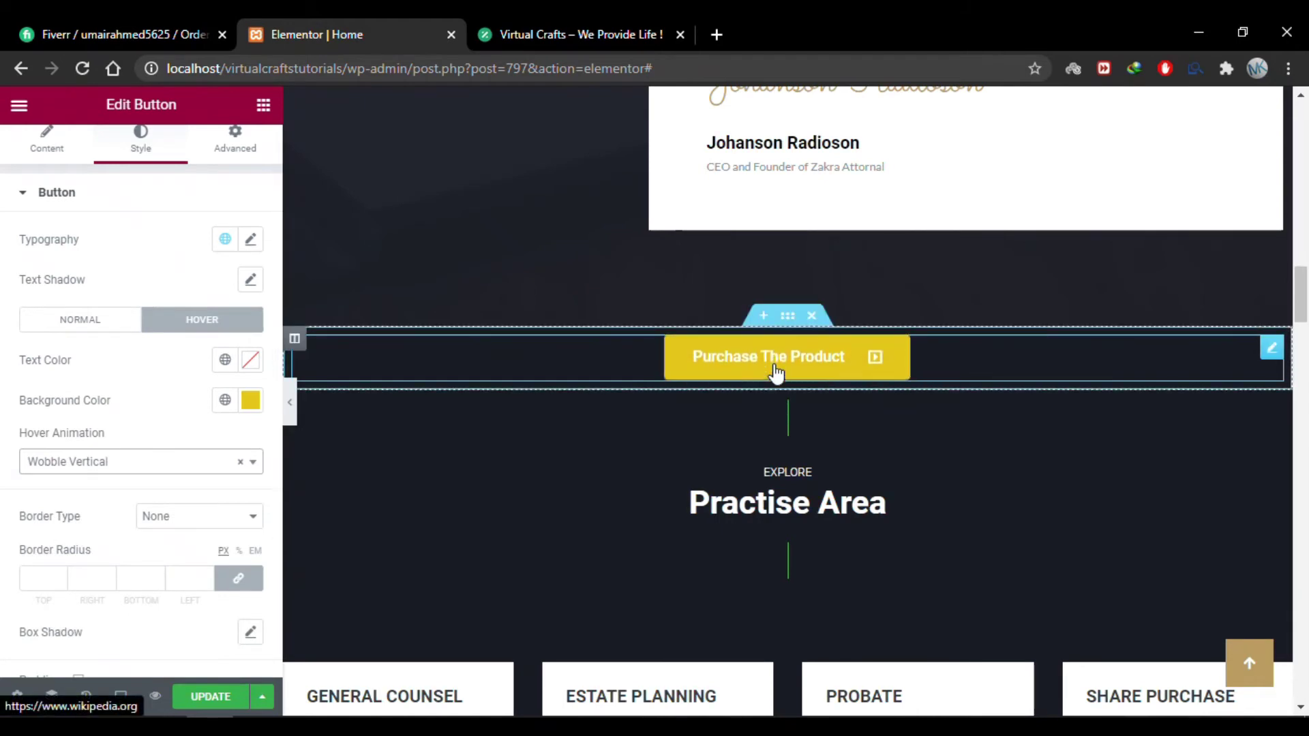
{"action": "left_click", "coordinate": [240, 461]}
{"action": "scroll", "coordinate": [153, 553], "scroll_direction": "down", "scroll_amount": 1}
{"action": "scroll", "coordinate": [153, 554], "scroll_direction": "up", "scroll_amount": 1}
{"action": "left_click", "coordinate": [152, 526]}
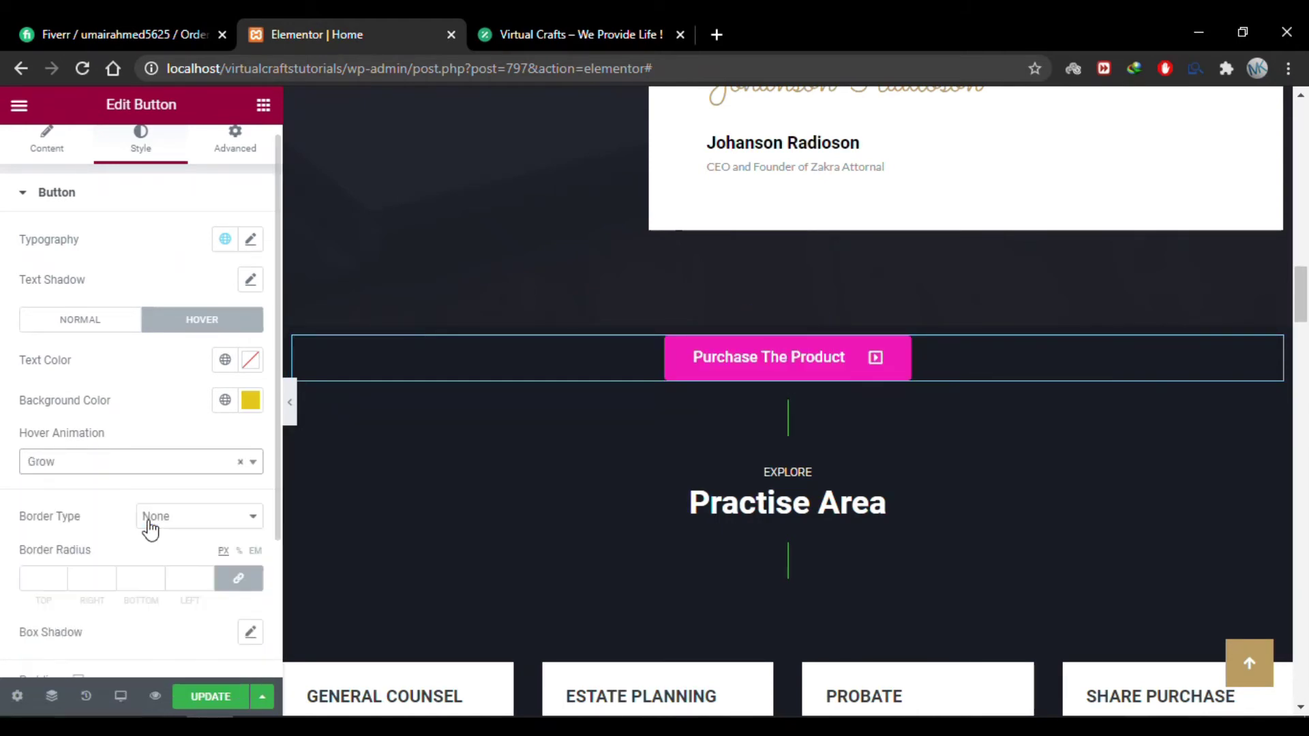
Step: Set the button's padding to 20 px on all four sides
{"action": "scroll", "coordinate": [3, 429], "scroll_direction": "down", "scroll_amount": 3}
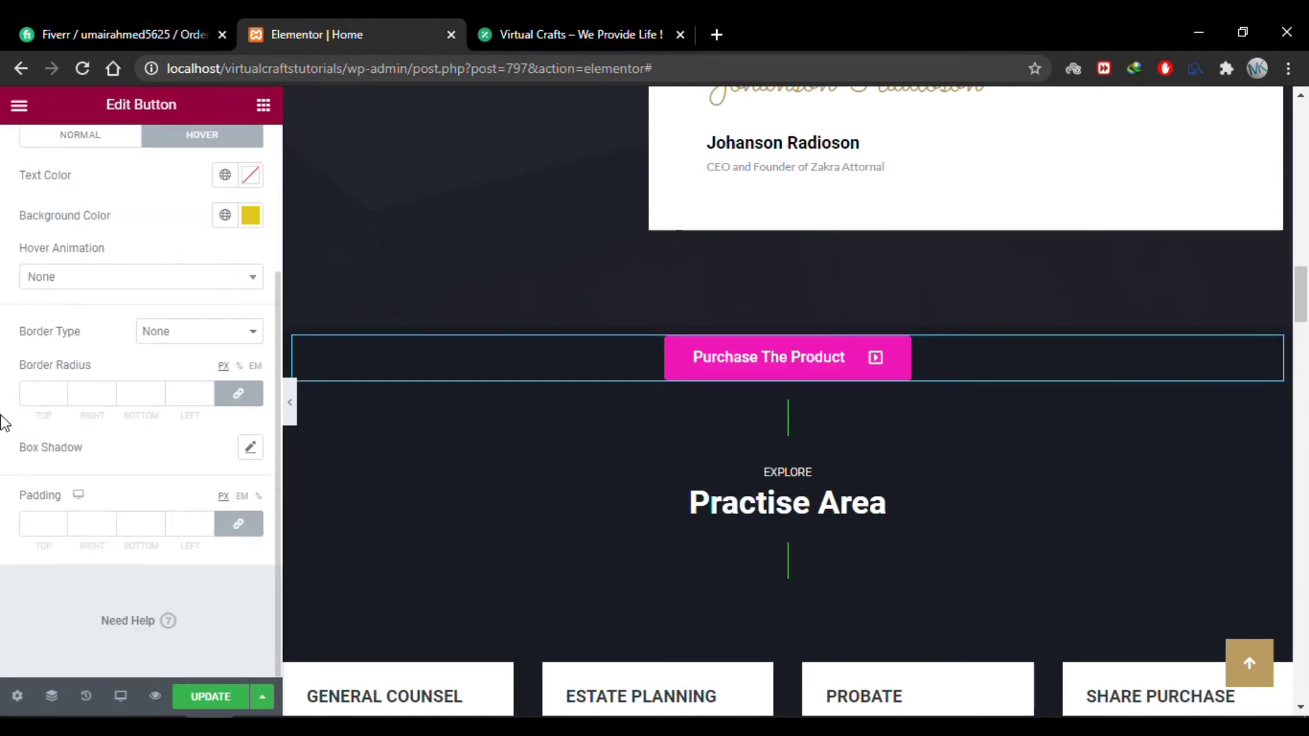
{"action": "left_click", "coordinate": [59, 525]}
{"action": "type", "text": "1"}
{"action": "left_click", "coordinate": [60, 521]}
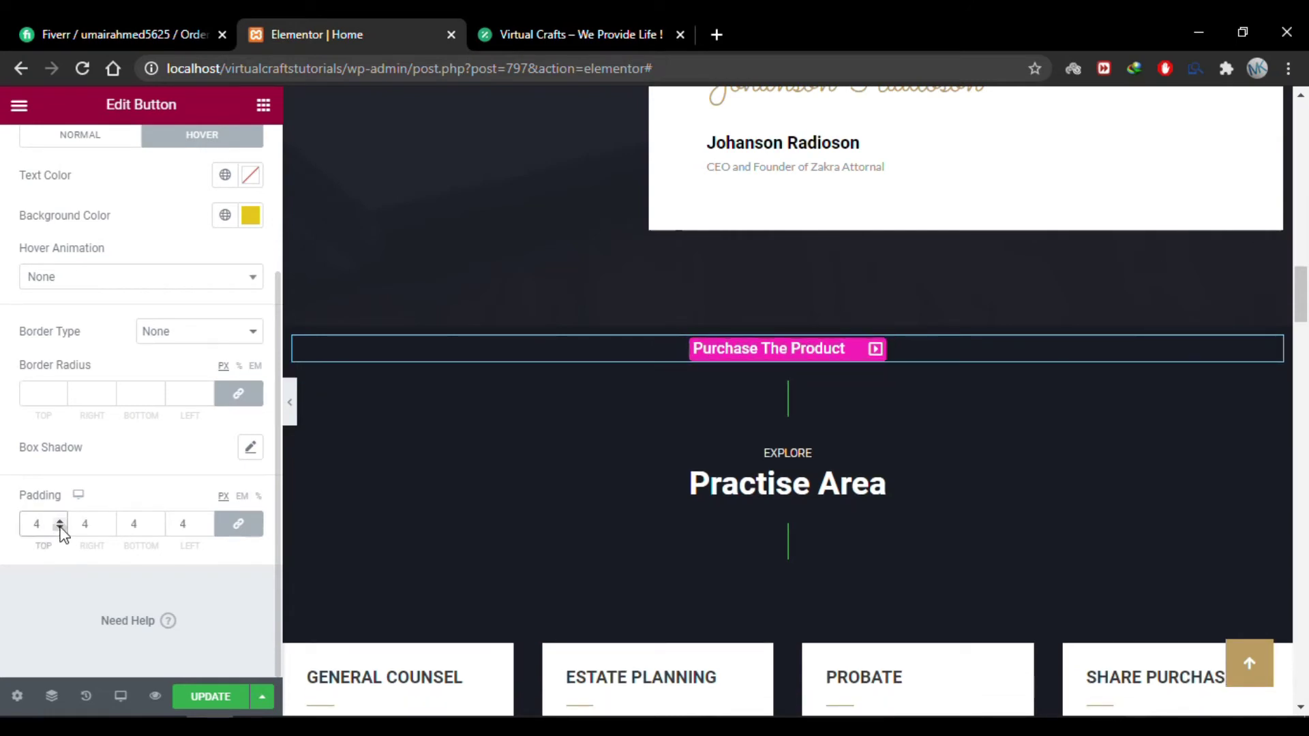
{"action": "left_click", "coordinate": [60, 521]}
{"action": "left_click", "coordinate": [60, 522]}
{"action": "left_click", "coordinate": [60, 521]}
{"action": "left_click_drag", "start_coordinate": [60, 522], "coordinate": [62, 528]}
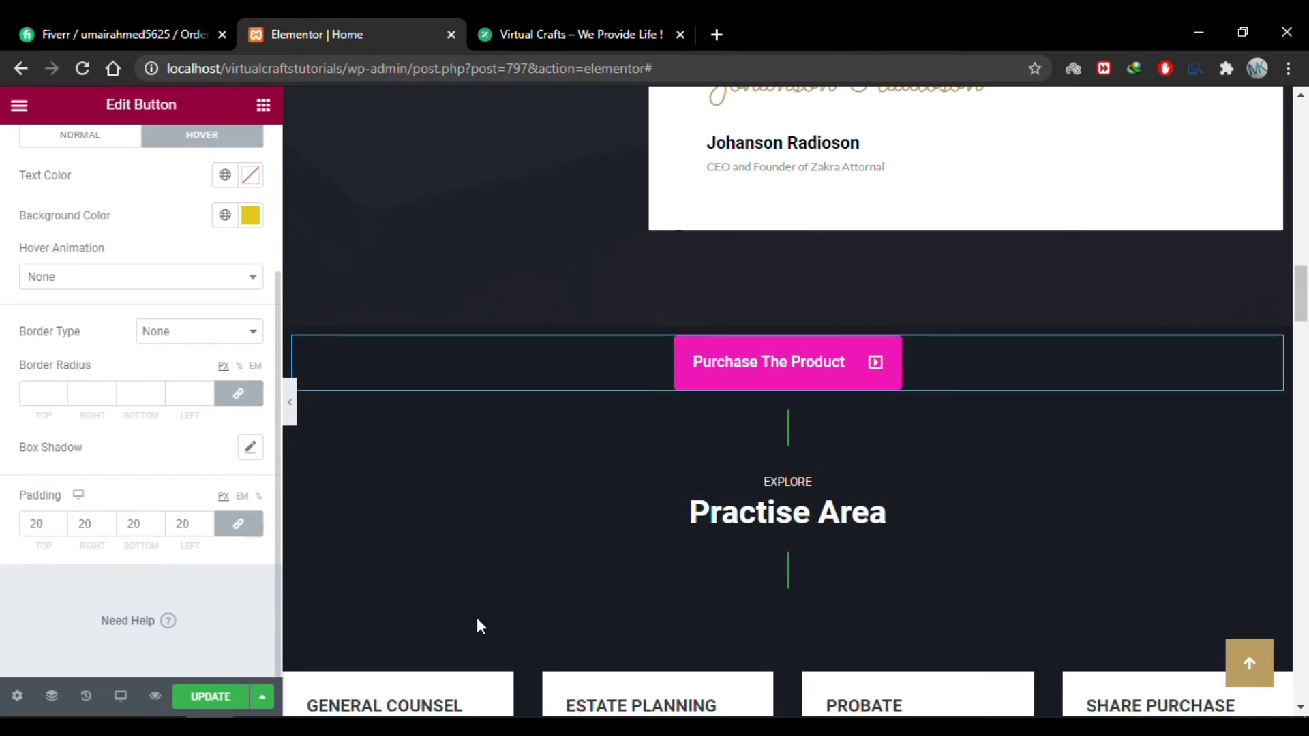
Step: Unlink the button's padding values and set the left and right padding to 50 px each
{"action": "left_click", "coordinate": [244, 533]}
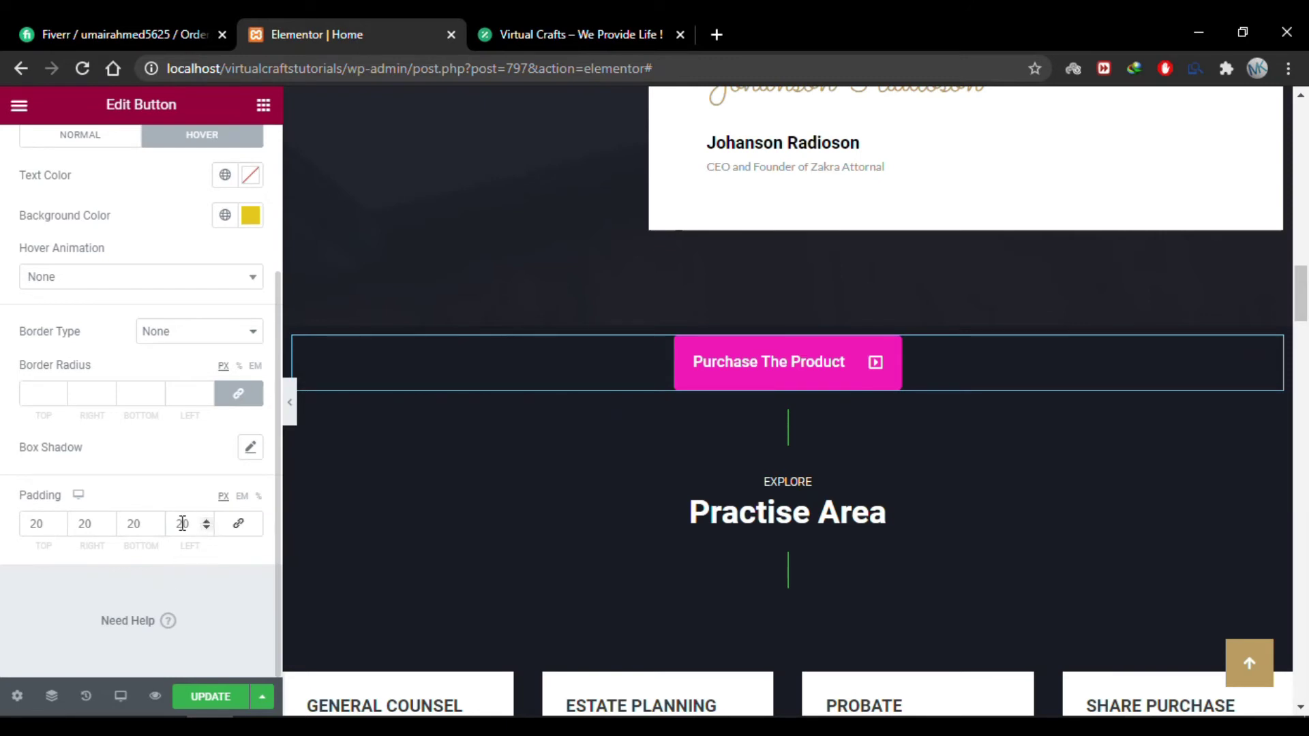
{"action": "left_click_drag", "start_coordinate": [182, 524], "coordinate": [178, 524]}
{"action": "type", "text": "5"}
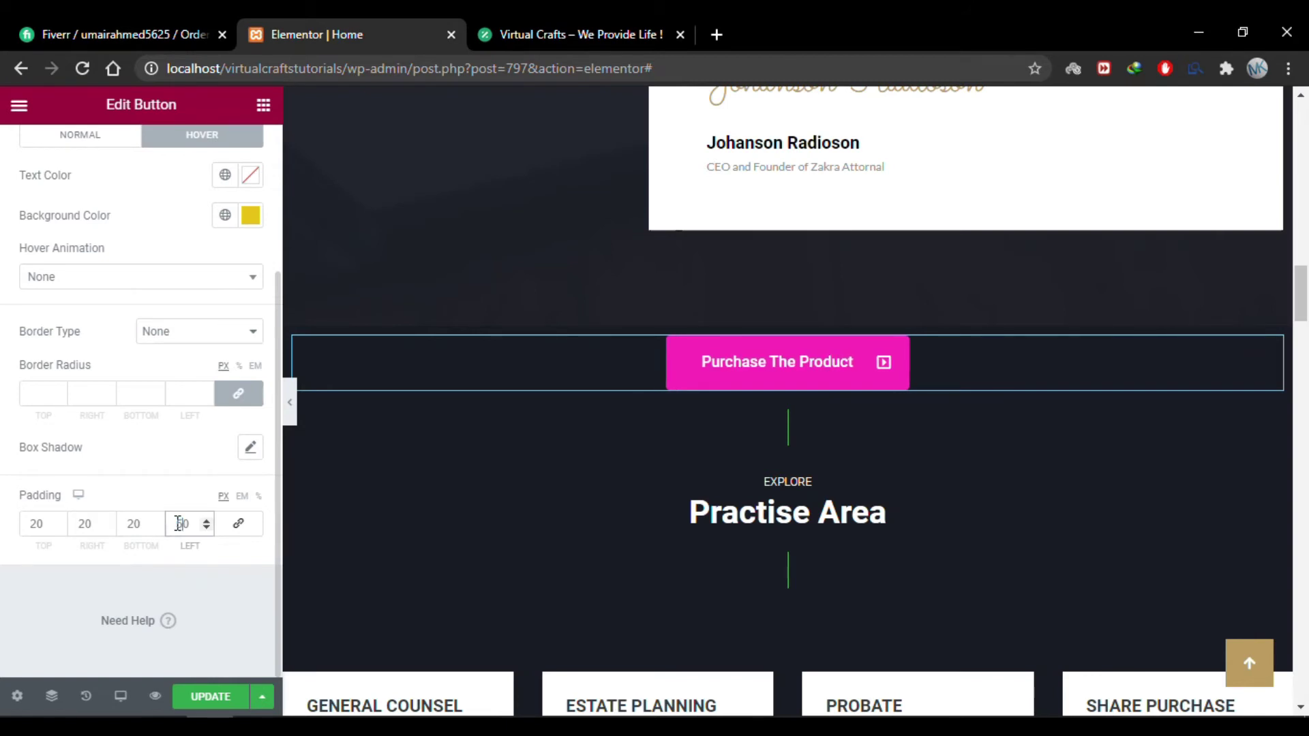
{"action": "left_click", "coordinate": [85, 529]}
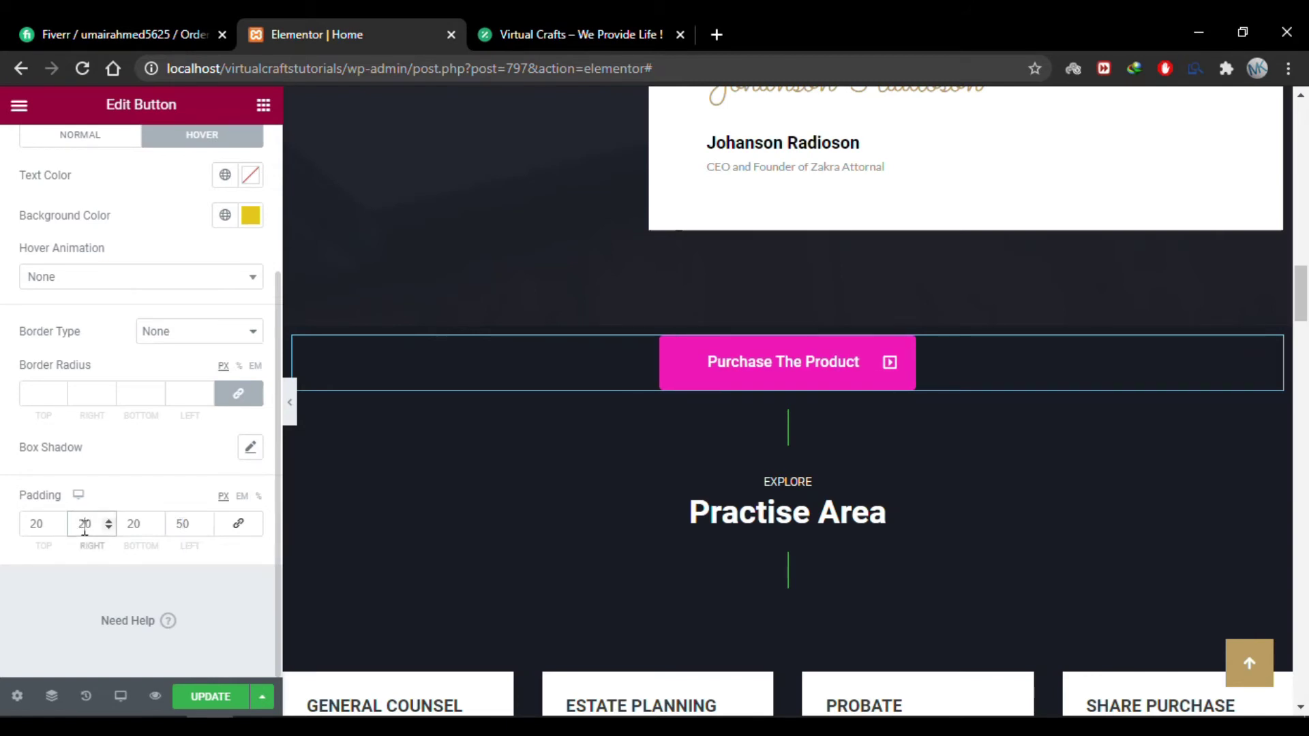
{"action": "type", "text": "5"}
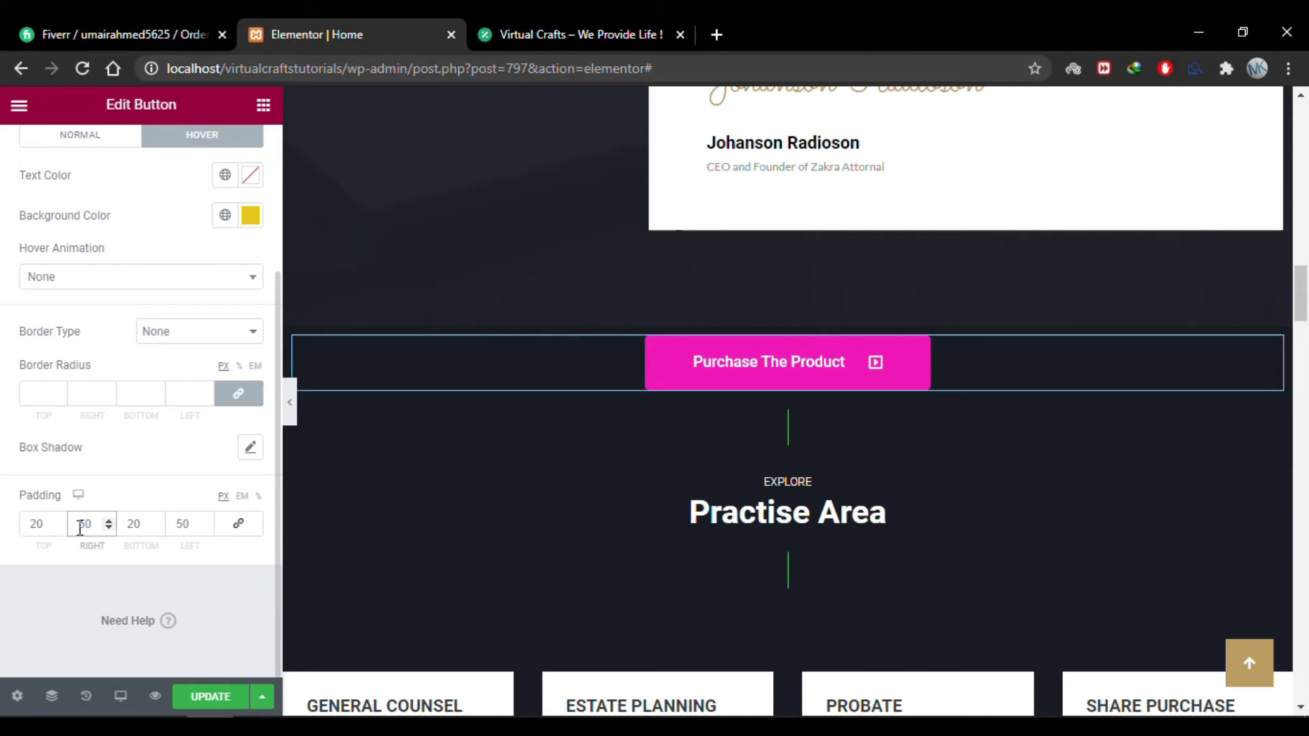
{"action": "left_click", "coordinate": [2, 563]}
Step: Set the button's border radius to 41 px on all four corners and its hover background color to #191C23
{"action": "double_click", "coordinate": [206, 391]}
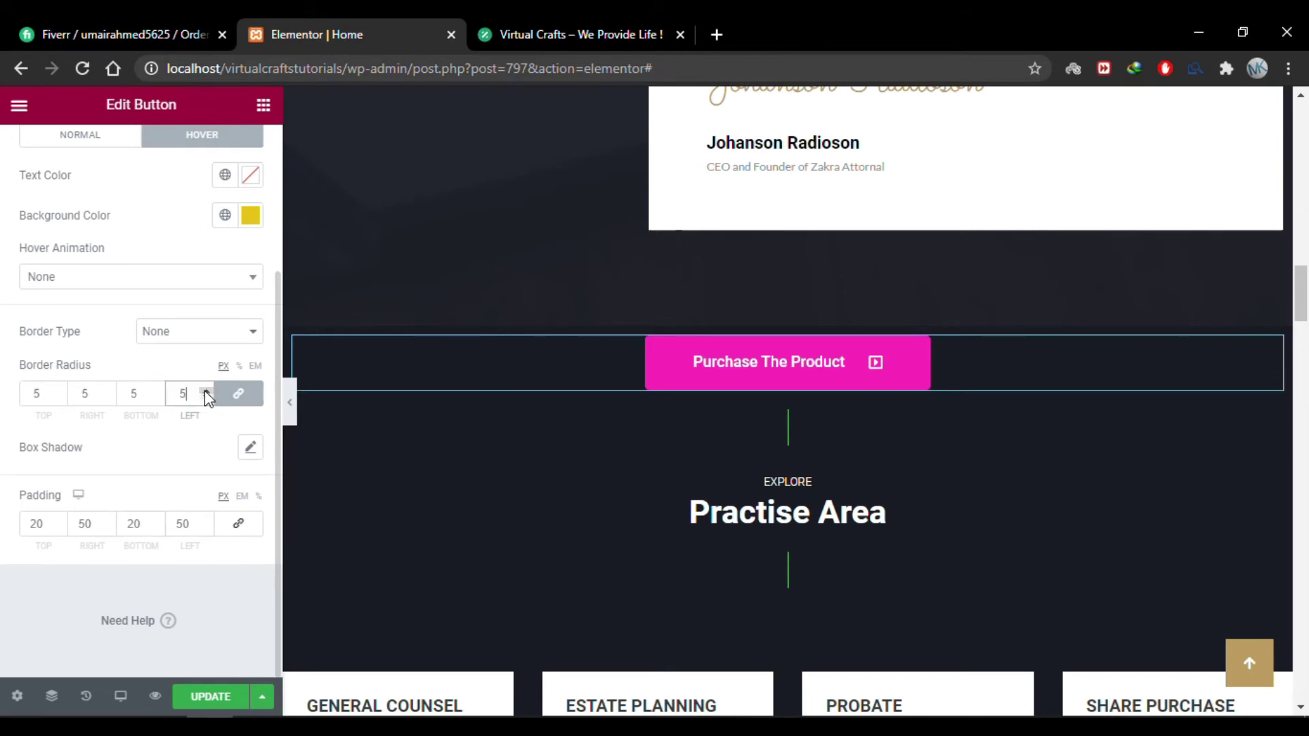
{"action": "left_click_drag", "start_coordinate": [205, 391], "coordinate": [206, 391]}
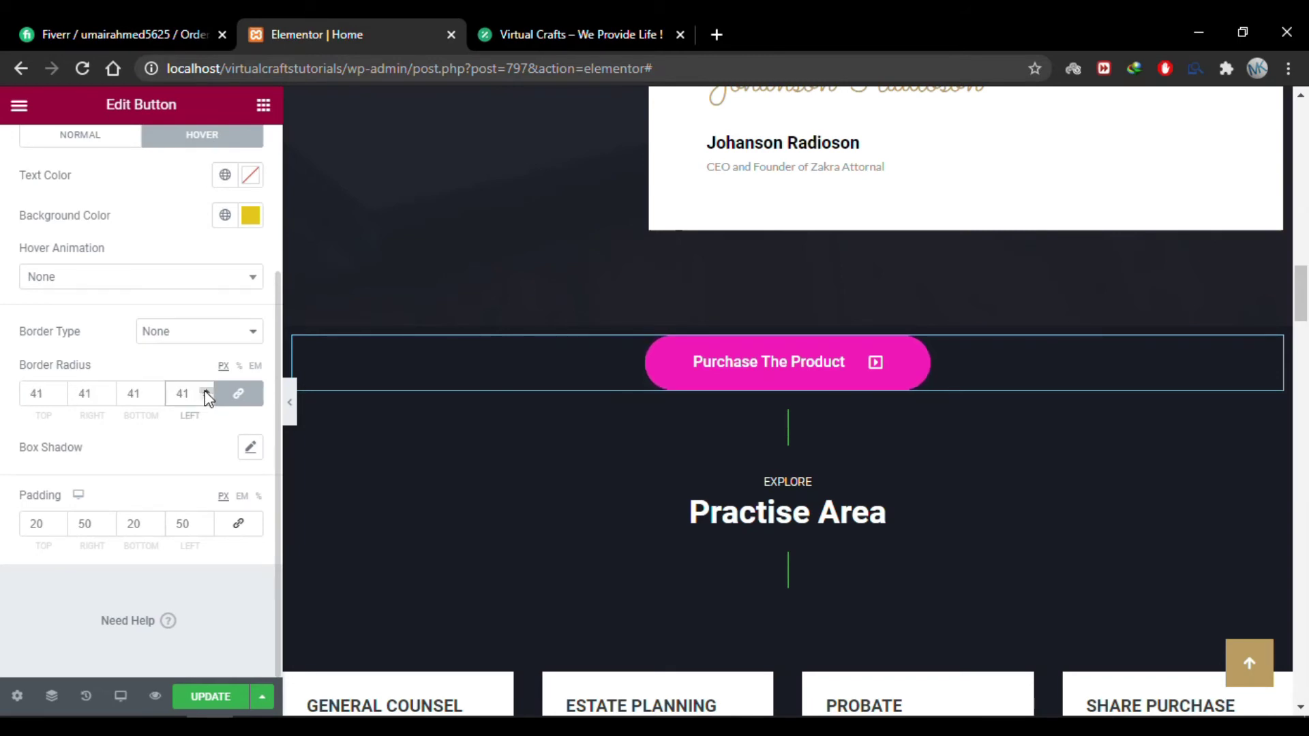
{"action": "scroll", "coordinate": [187, 426], "scroll_direction": "up", "scroll_amount": 3}
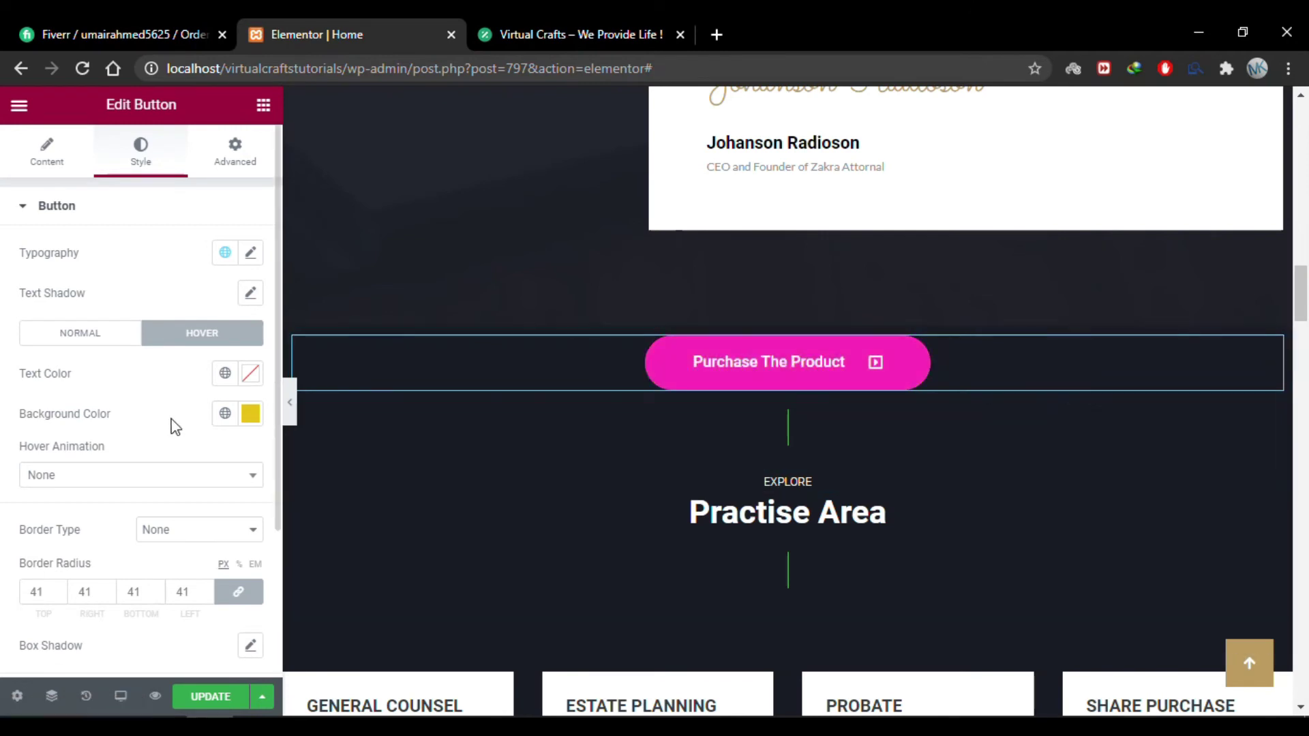
{"action": "left_click", "coordinate": [249, 413]}
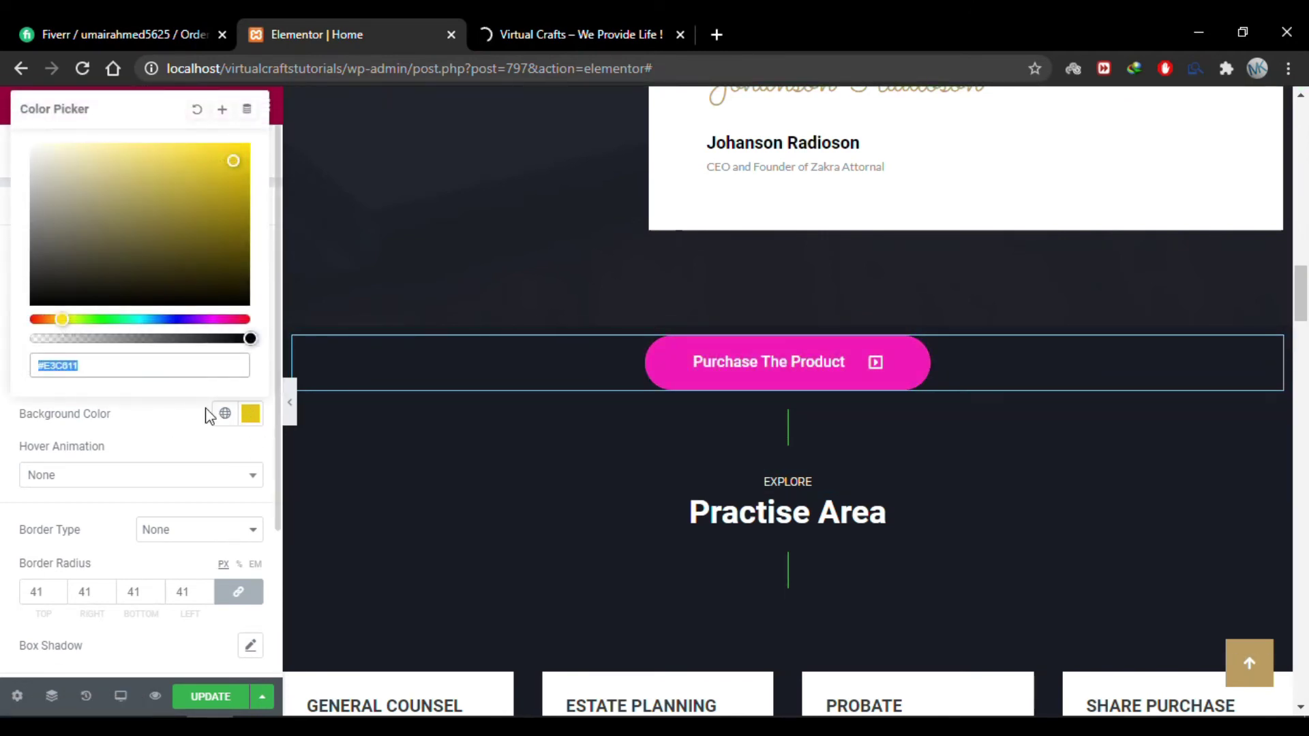
{"action": "type", "text": "#191C23"}
{"action": "left_click", "coordinate": [176, 429]}
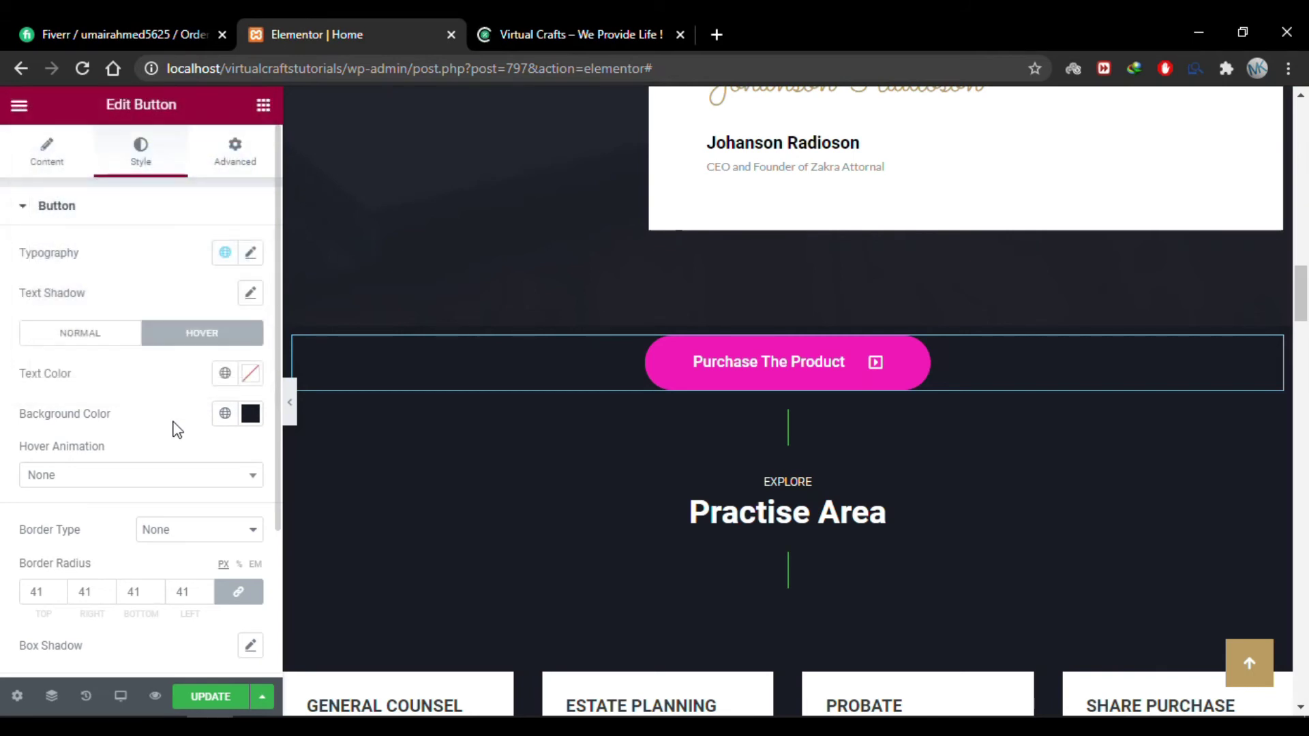
Step: Give the button a Solid border and set the normal-state border color to the same pink as its background
{"action": "scroll", "coordinate": [176, 428], "scroll_direction": "down", "scroll_amount": 2}
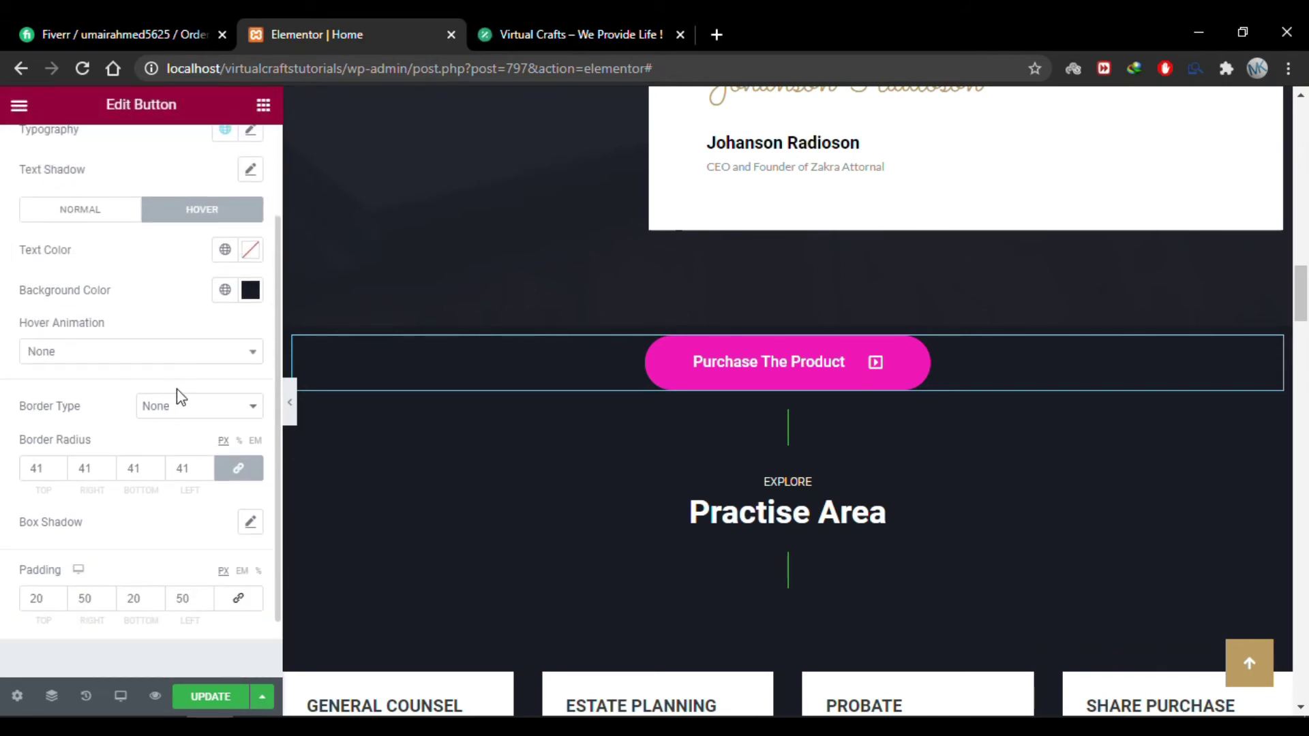
{"action": "left_click", "coordinate": [183, 409]}
{"action": "left_click", "coordinate": [178, 443]}
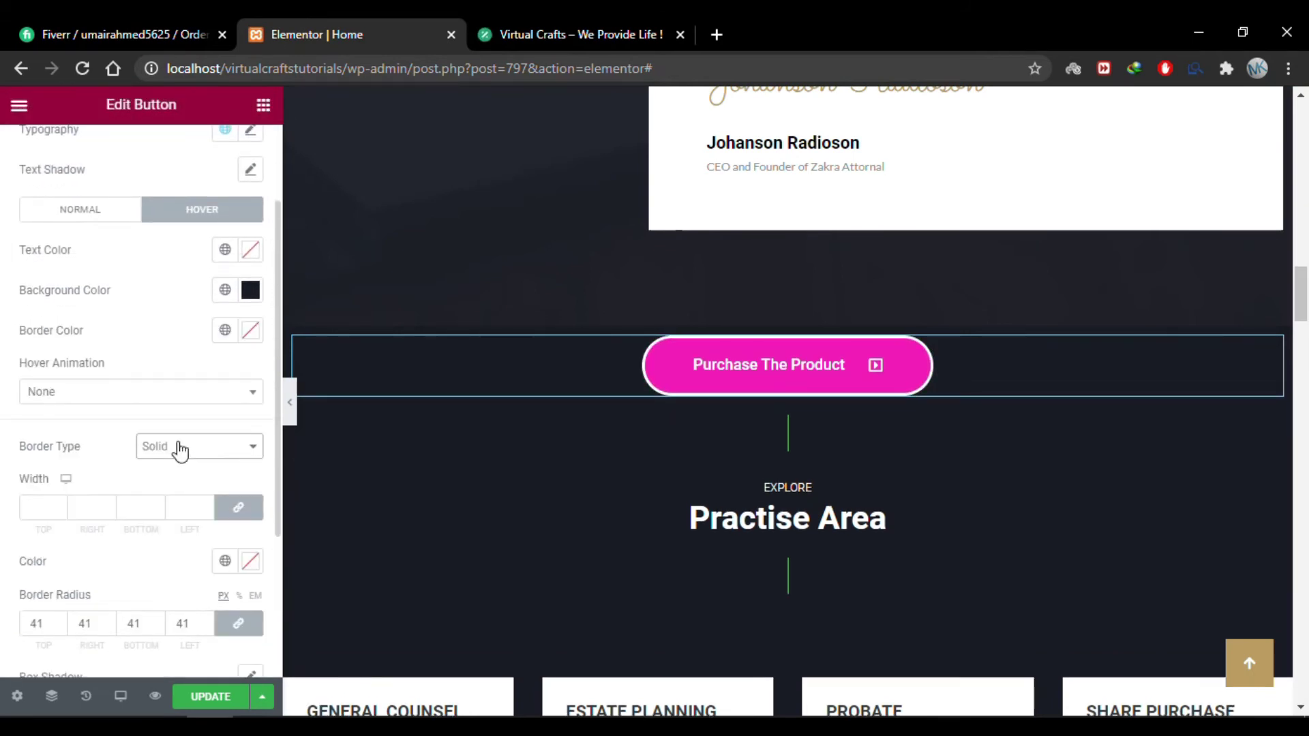
{"action": "scroll", "coordinate": [179, 382], "scroll_direction": "up", "scroll_amount": 2}
{"action": "left_click", "coordinate": [90, 331]}
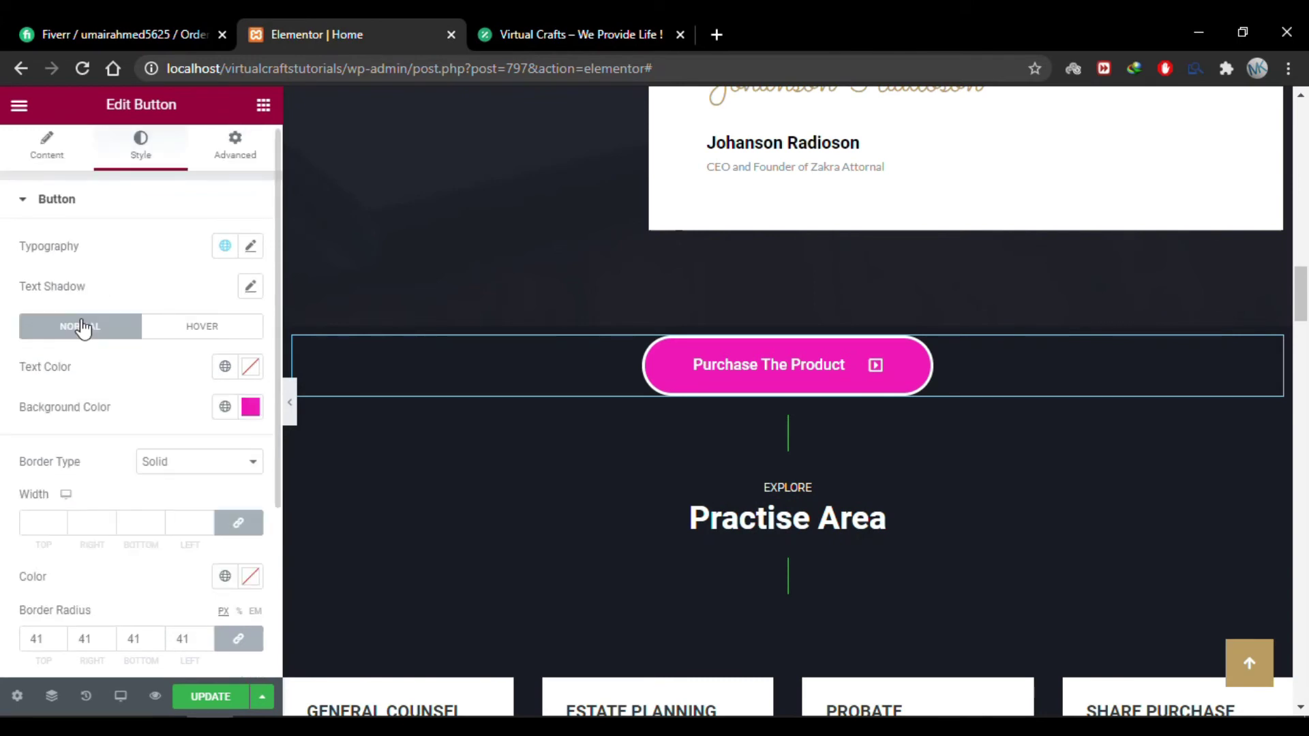
{"action": "left_click", "coordinate": [255, 579]}
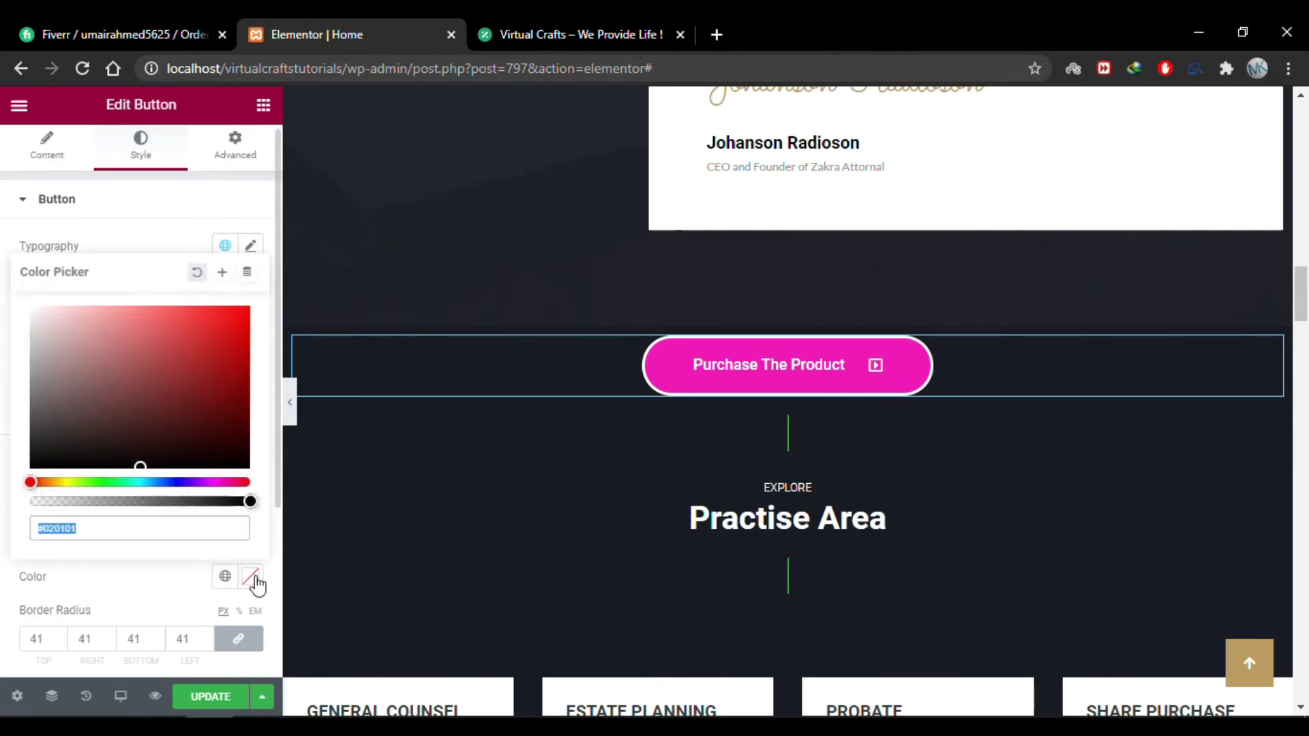
{"action": "key", "text": "ctrl+v"}
{"action": "left_click", "coordinate": [6, 458]}
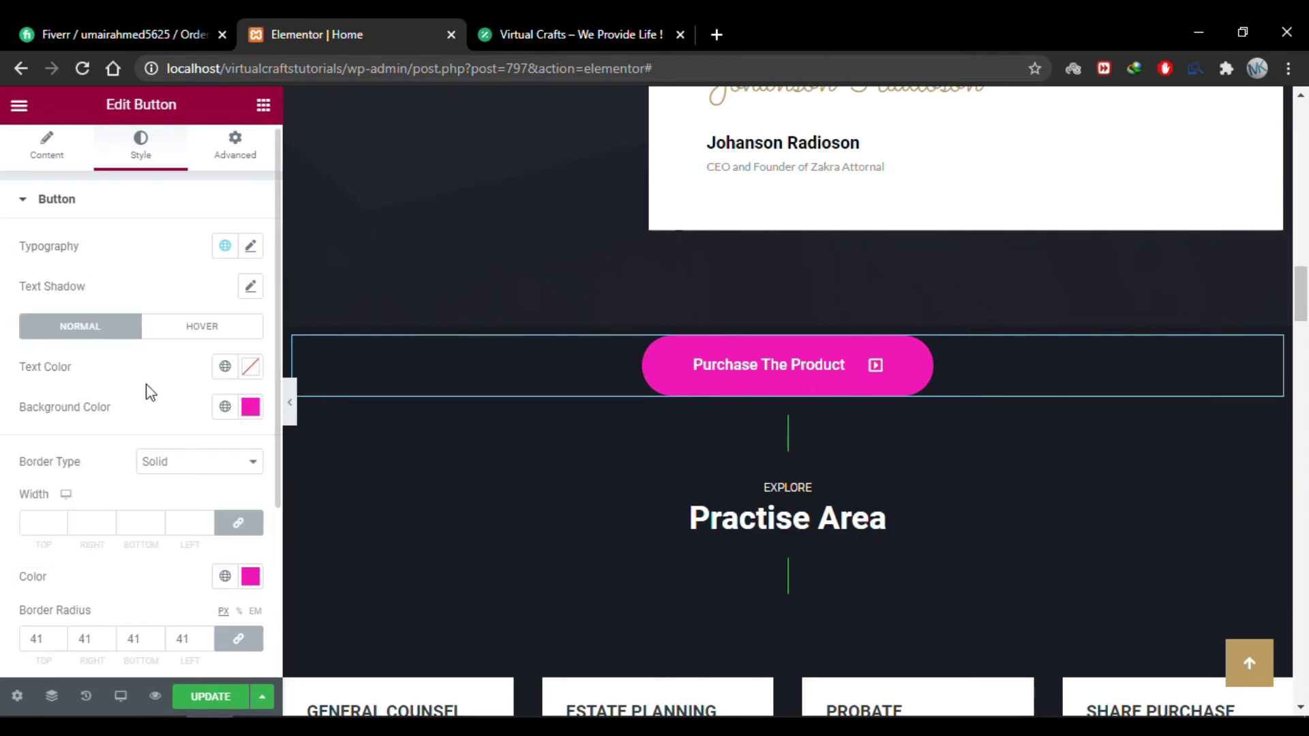
Step: Set the button's hover-state border color to white and check the hover effect on the page
{"action": "left_click", "coordinate": [196, 333]}
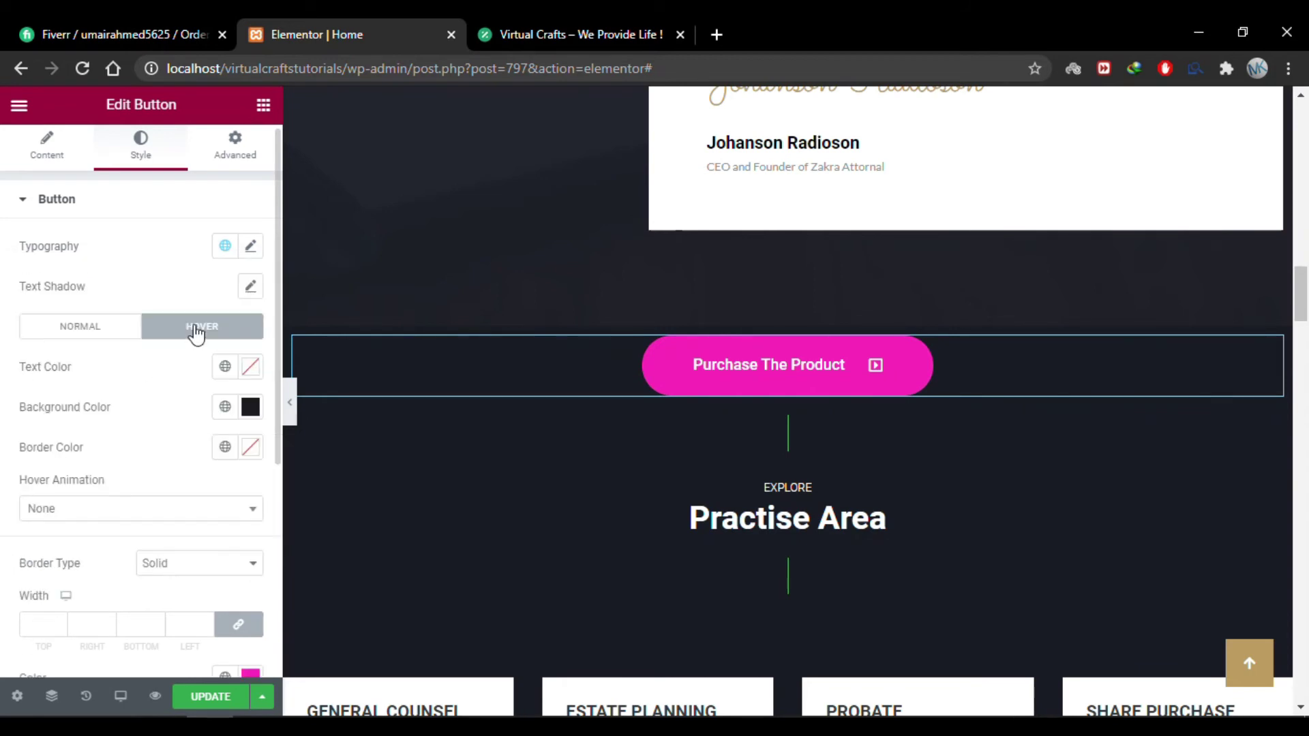
{"action": "left_click", "coordinate": [250, 448]}
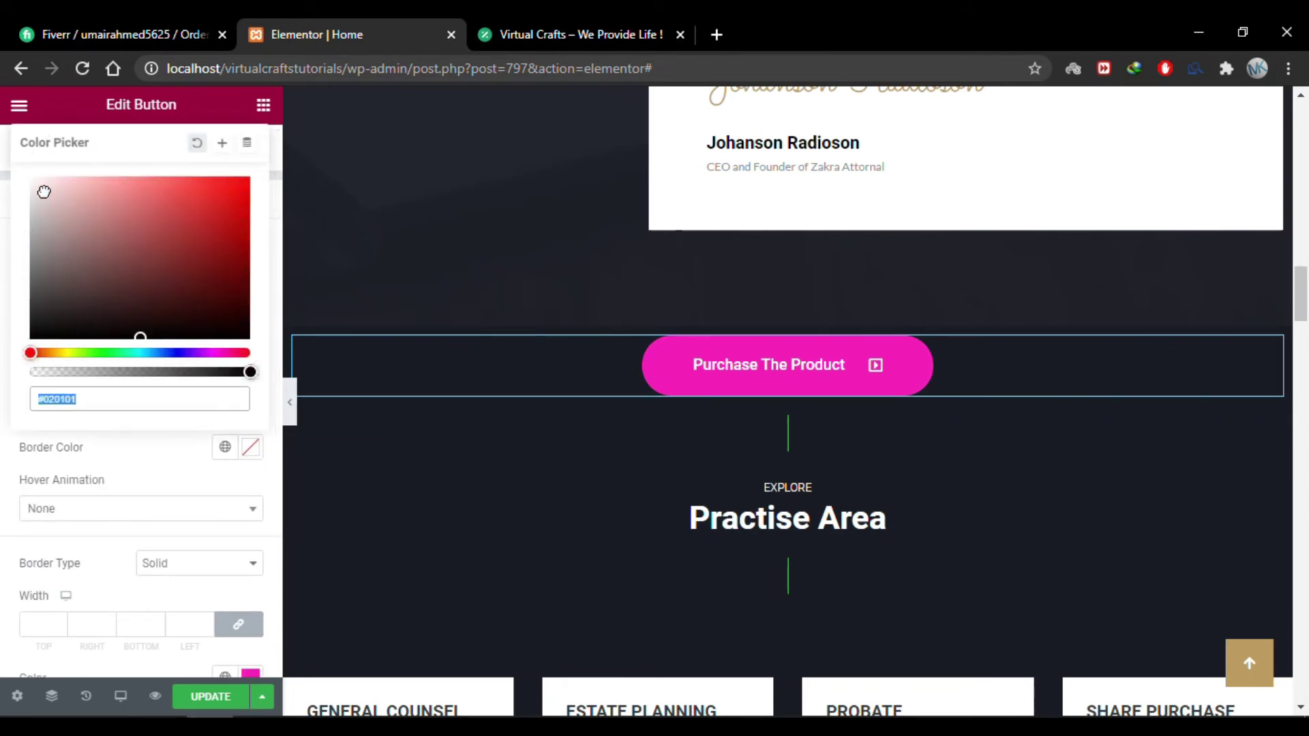
{"action": "left_click", "coordinate": [643, 378]}
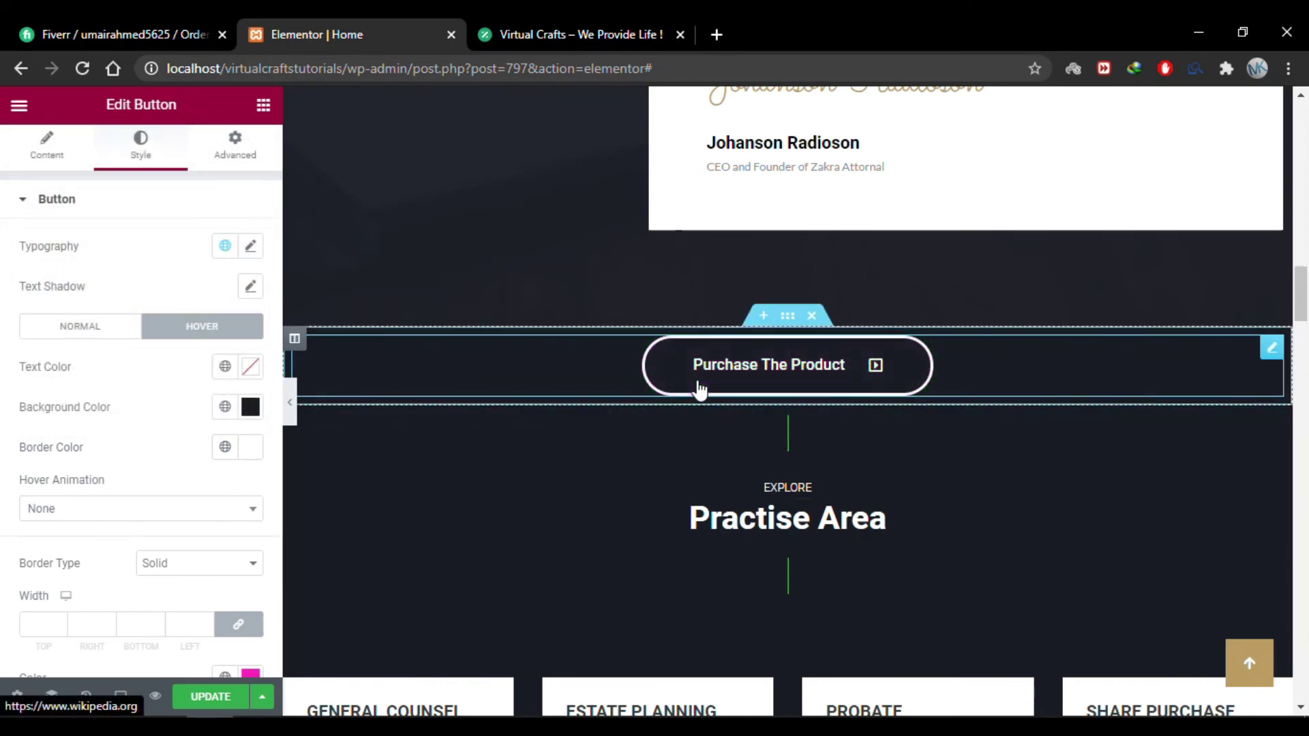
{"action": "left_click", "coordinate": [730, 379]}
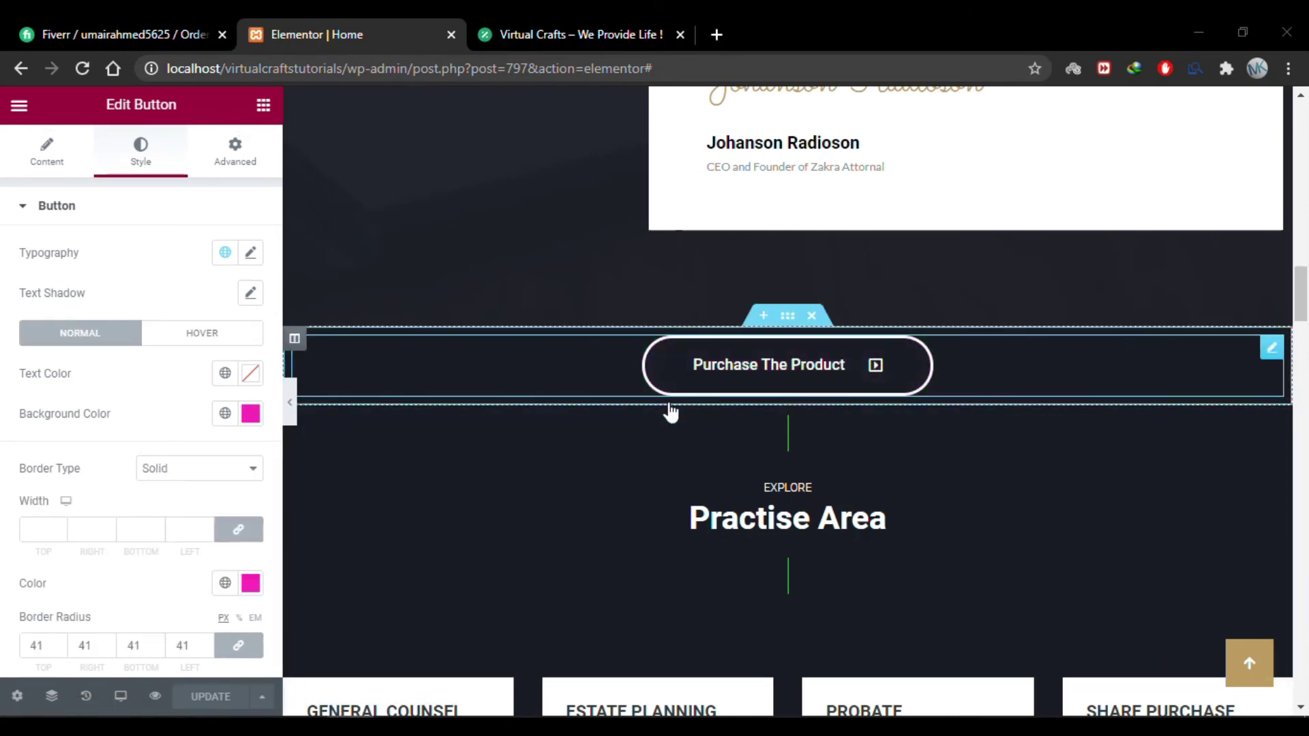
{"action": "scroll", "coordinate": [477, 355], "scroll_direction": "up", "scroll_amount": 1}
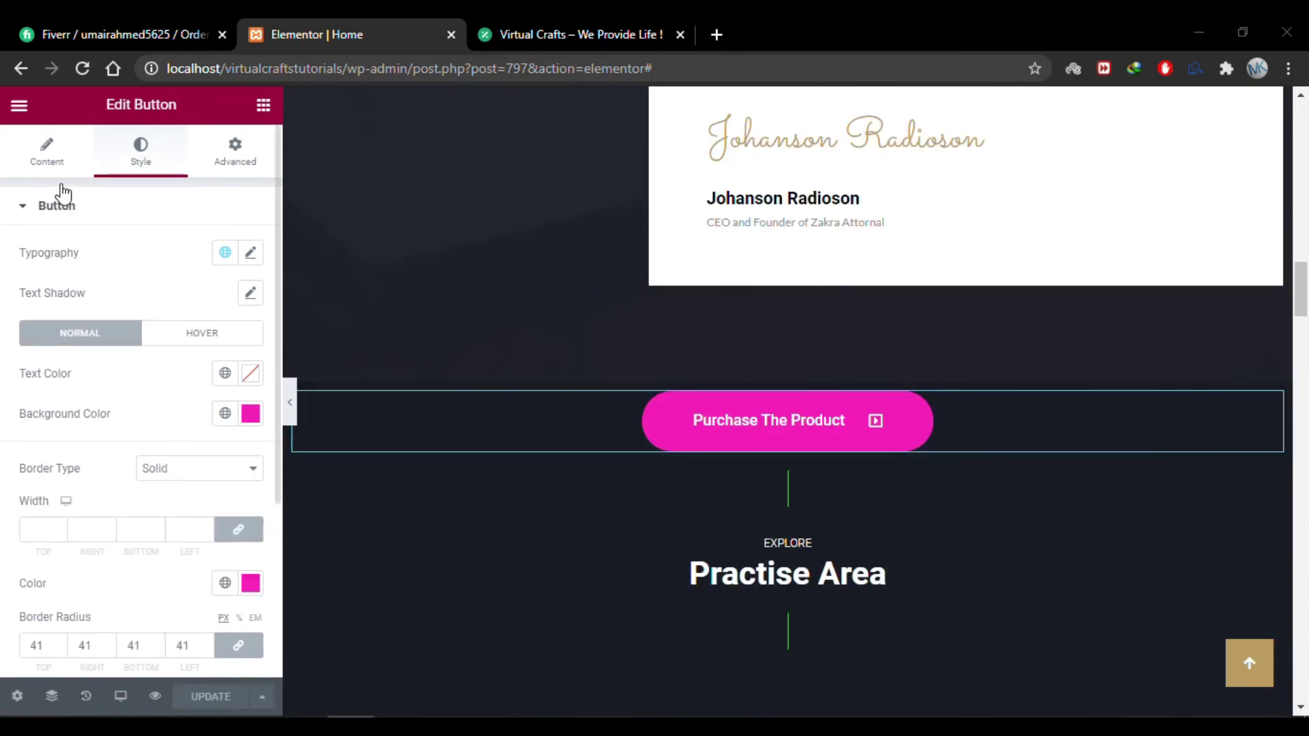
Step: View the Buttons theme style options in Site Settings
{"action": "left_click", "coordinate": [19, 105]}
{"action": "left_click", "coordinate": [160, 208]}
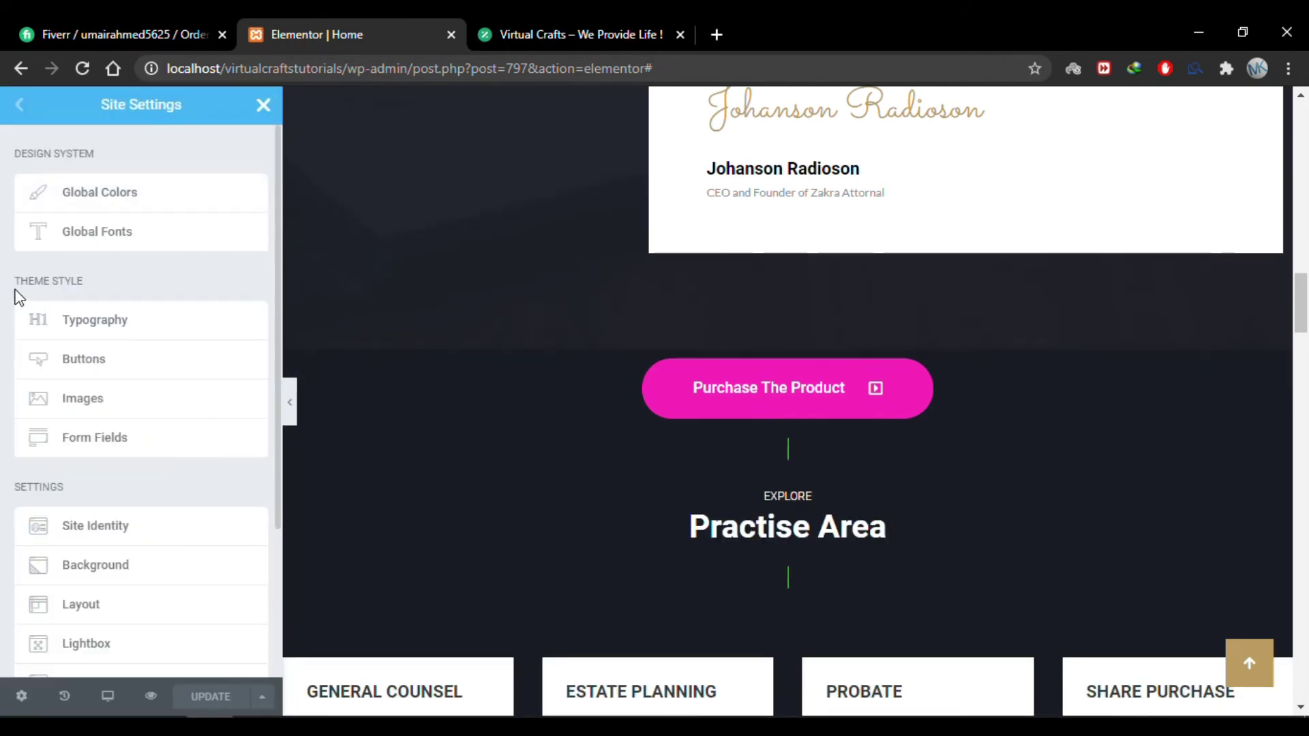
{"action": "left_click", "coordinate": [120, 360]}
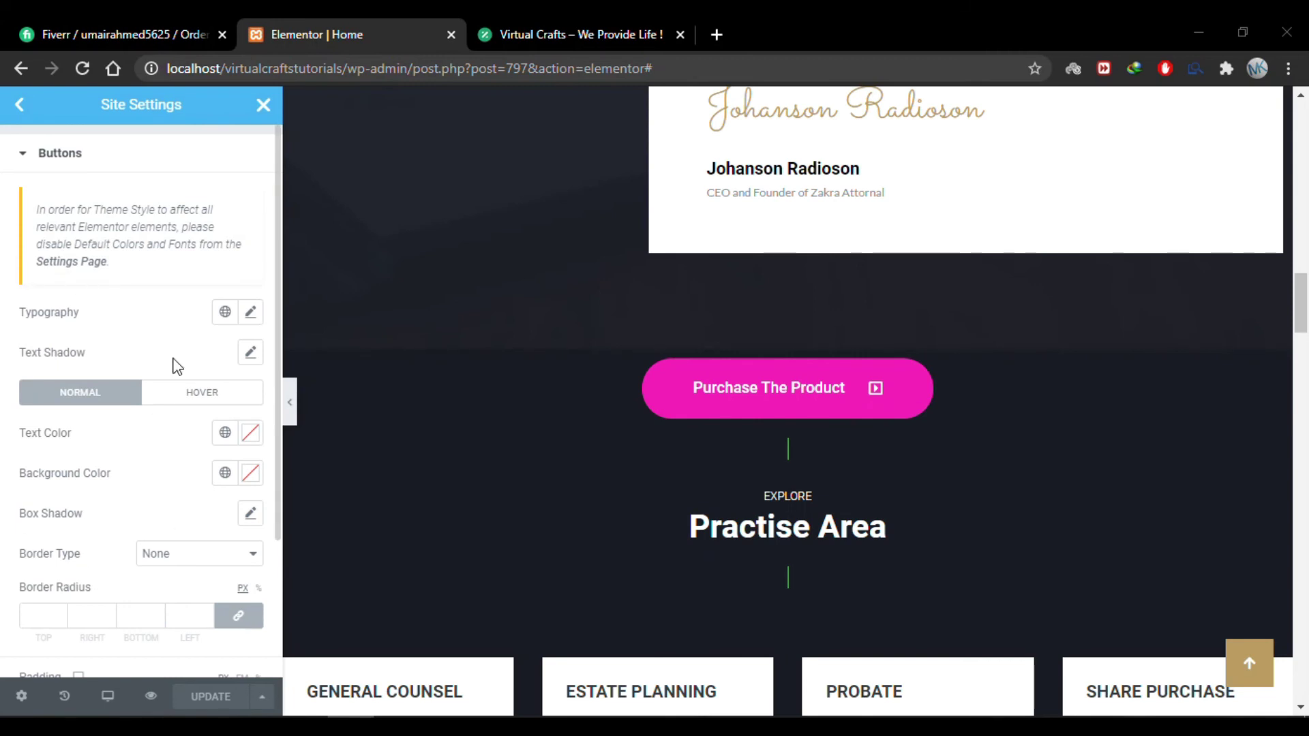
Step: Set the Purchase The Product button's link to open in a new window and update the page
{"action": "left_click", "coordinate": [675, 403]}
{"action": "left_click", "coordinate": [730, 503]}
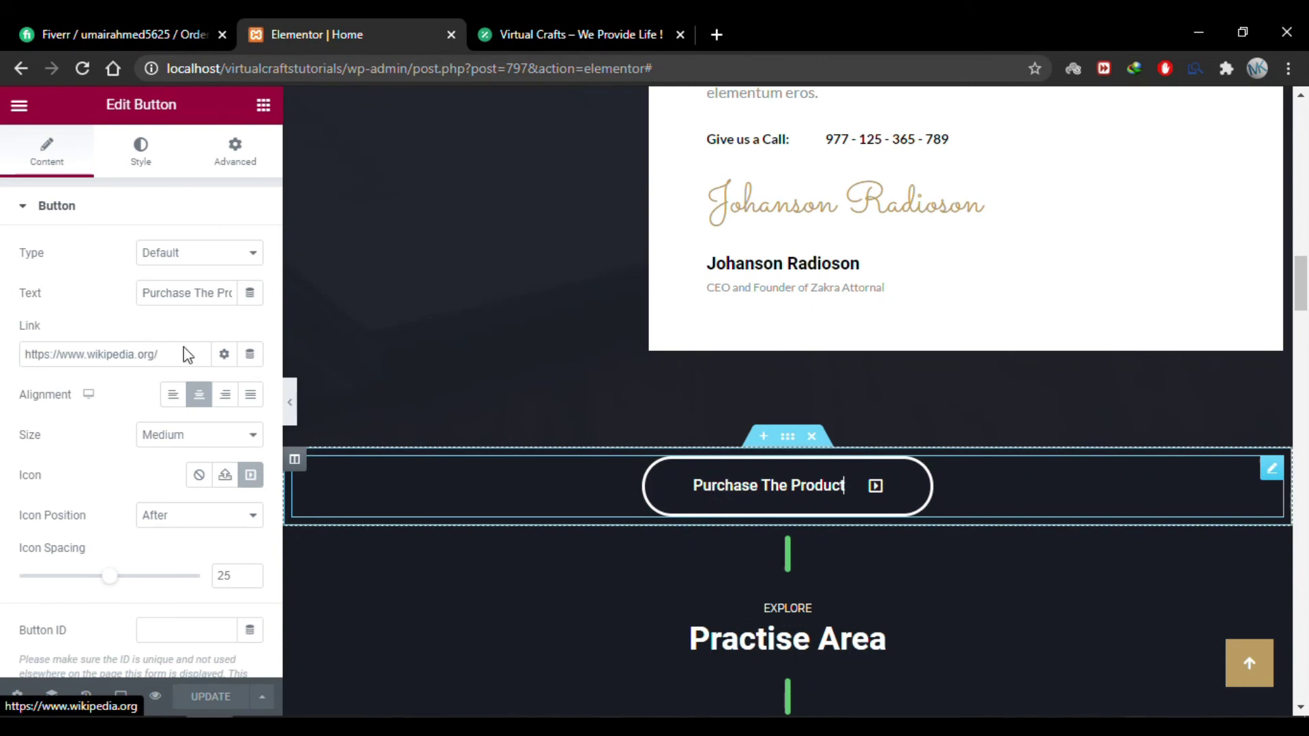
{"action": "left_click", "coordinate": [225, 356]}
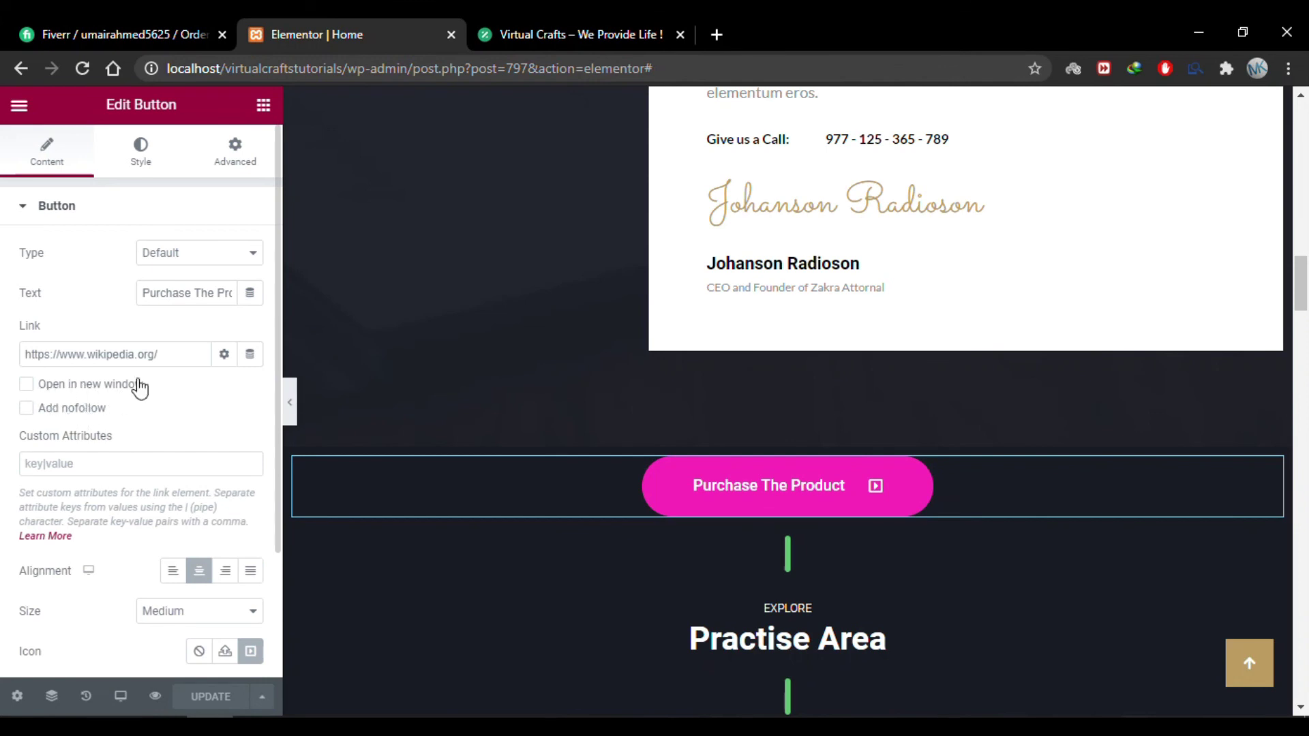
{"action": "left_click", "coordinate": [27, 386]}
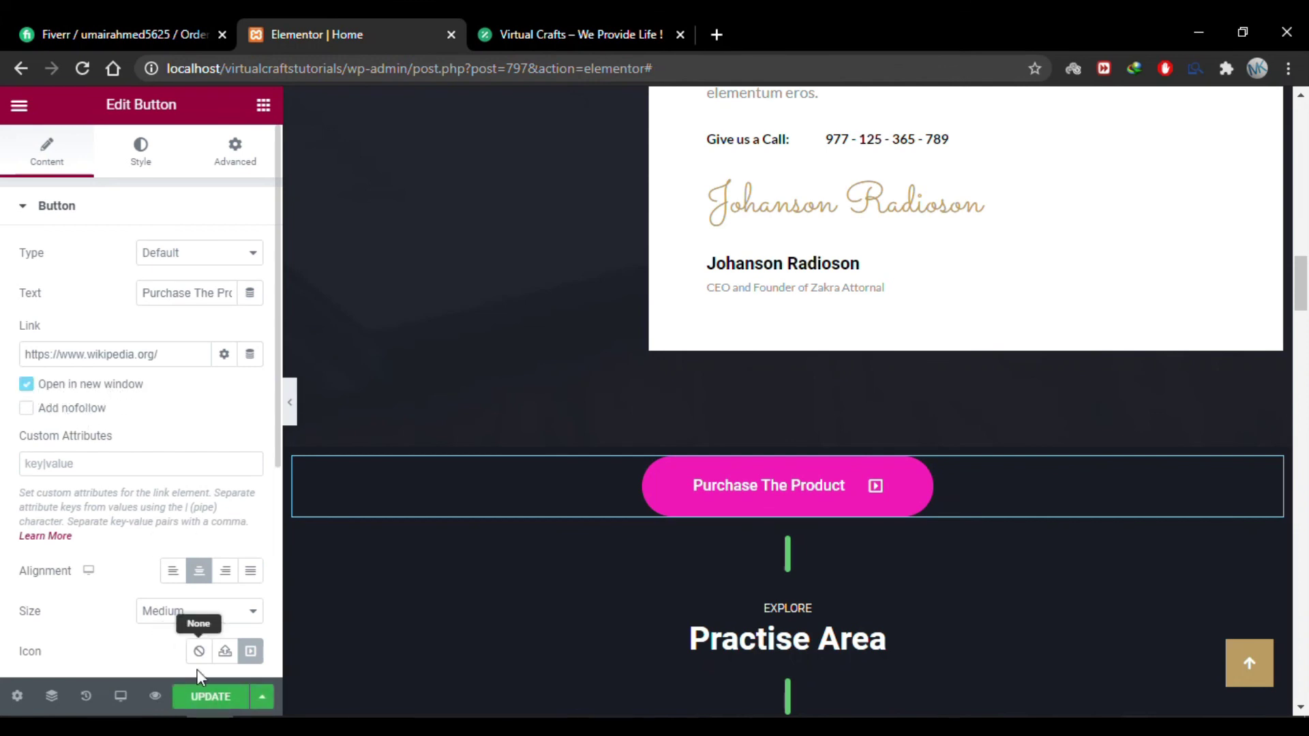
{"action": "left_click", "coordinate": [205, 700]}
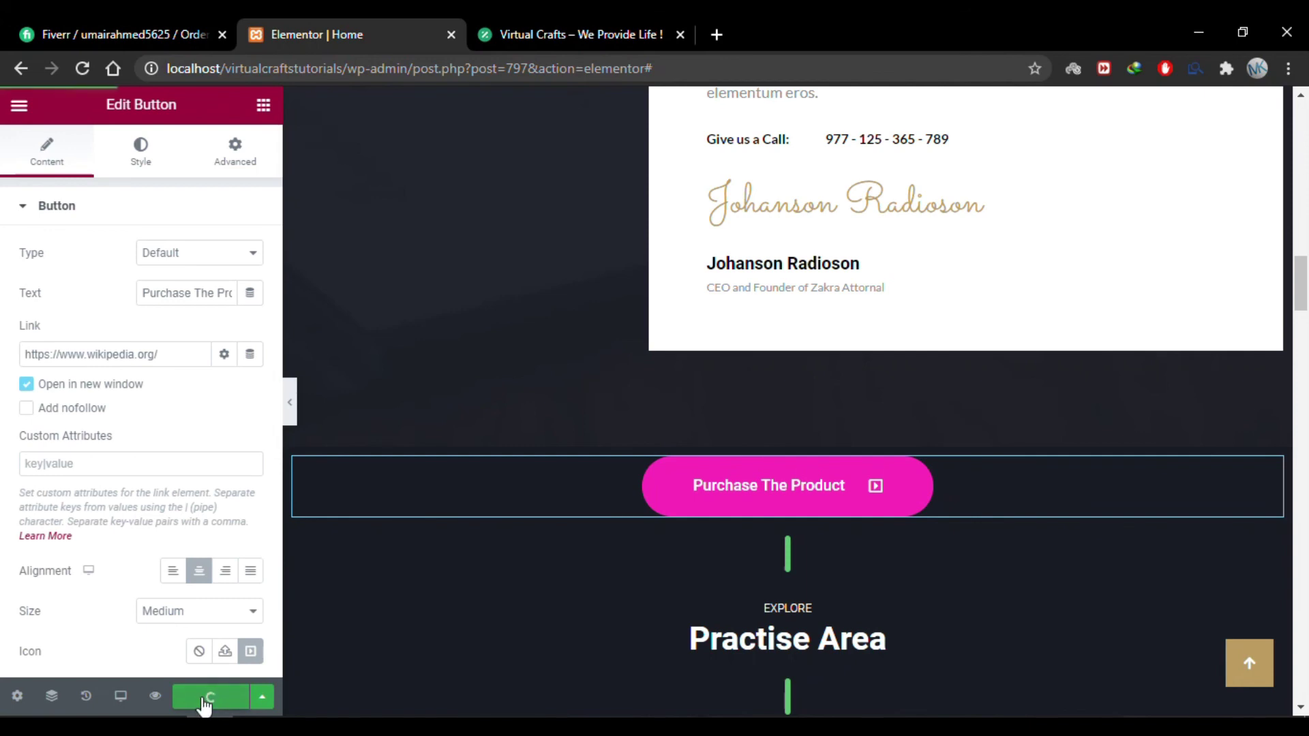
Step: Test the Purchase The Product button's link in the page preview and close the opened Wikipedia tab
{"action": "left_click", "coordinate": [156, 696]}
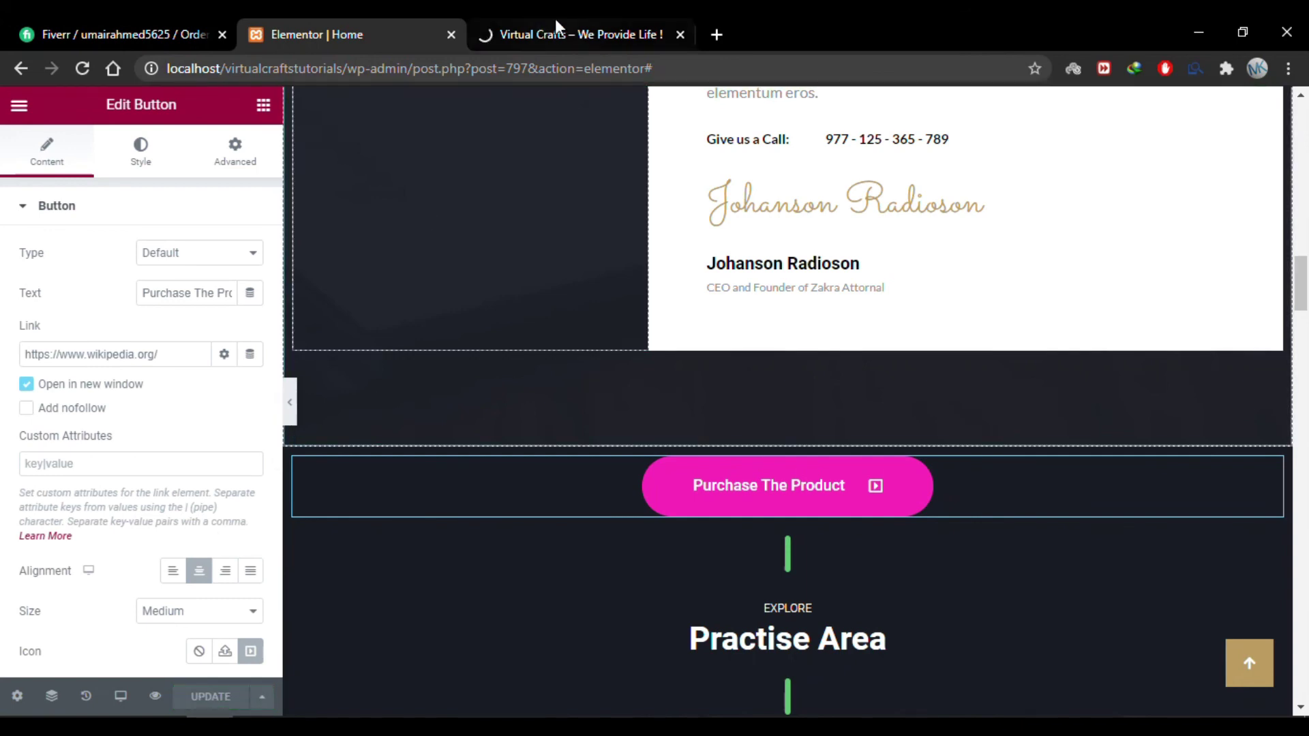
{"action": "left_click", "coordinate": [555, 20]}
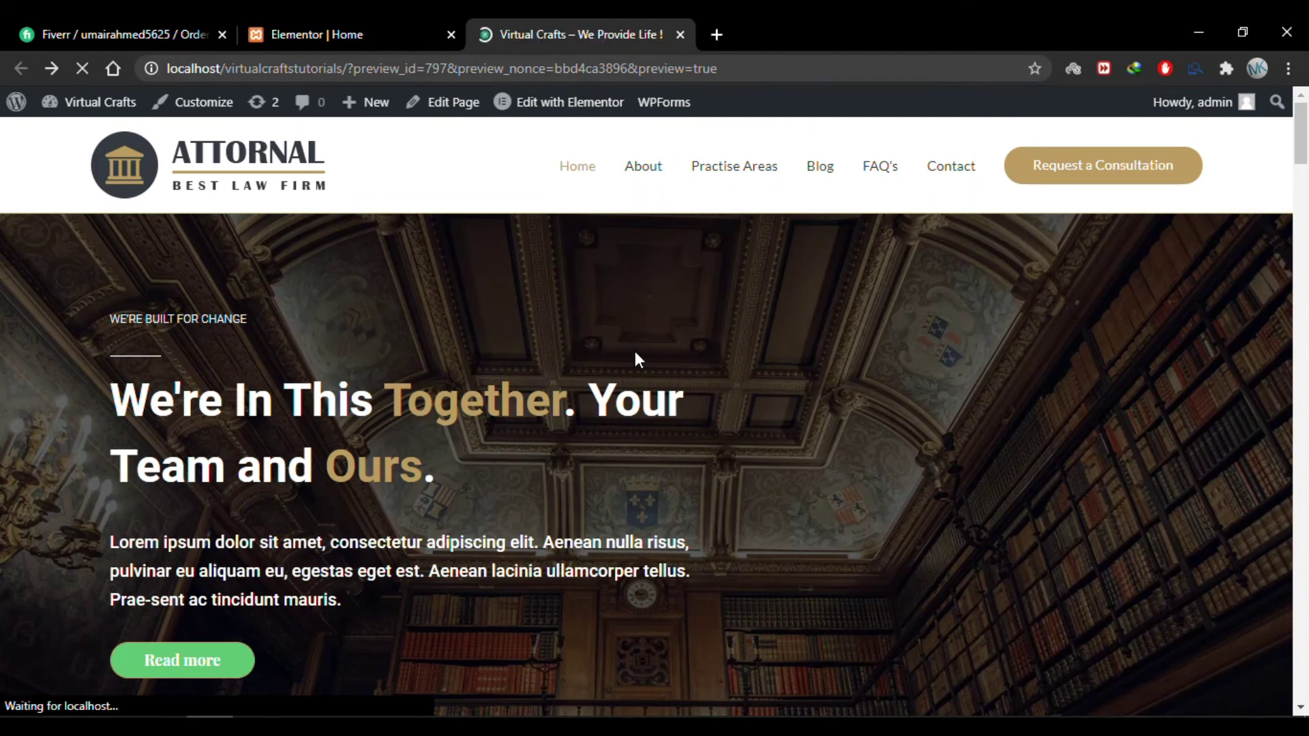
{"action": "scroll", "coordinate": [706, 342], "scroll_direction": "down", "scroll_amount": 15}
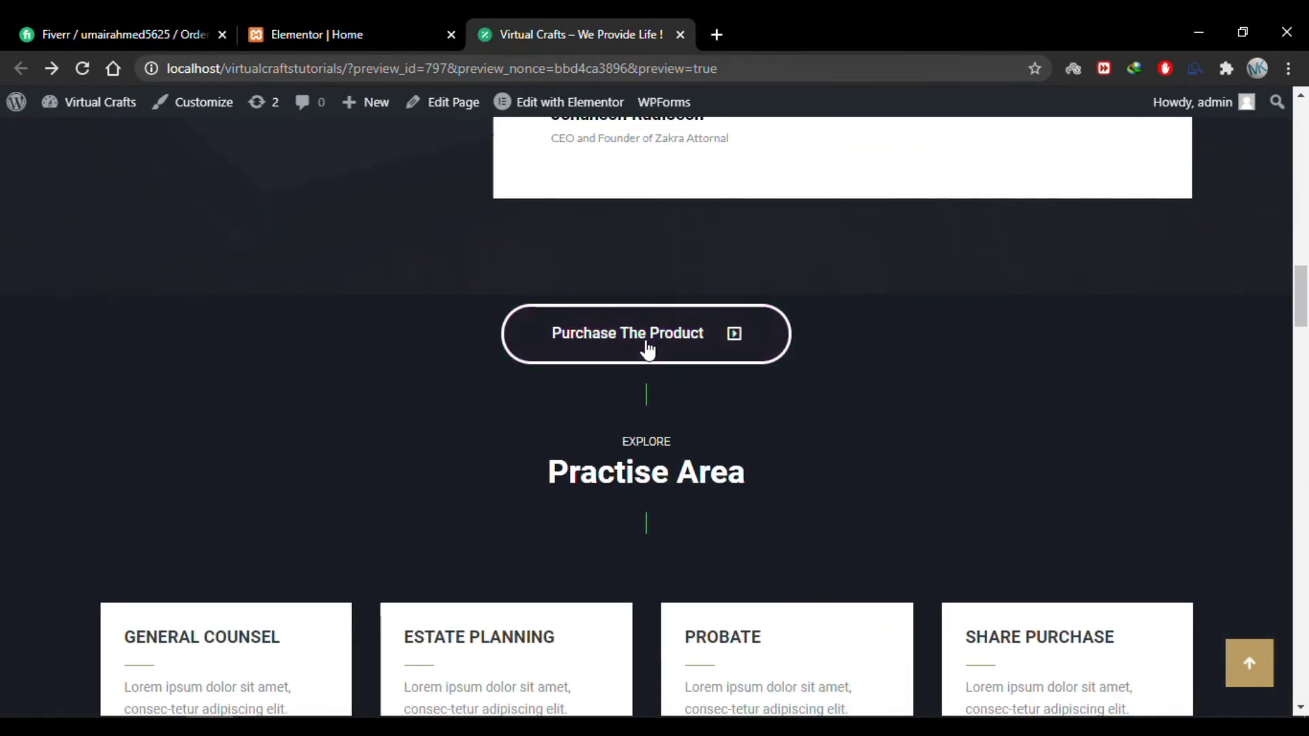
{"action": "left_click", "coordinate": [605, 349]}
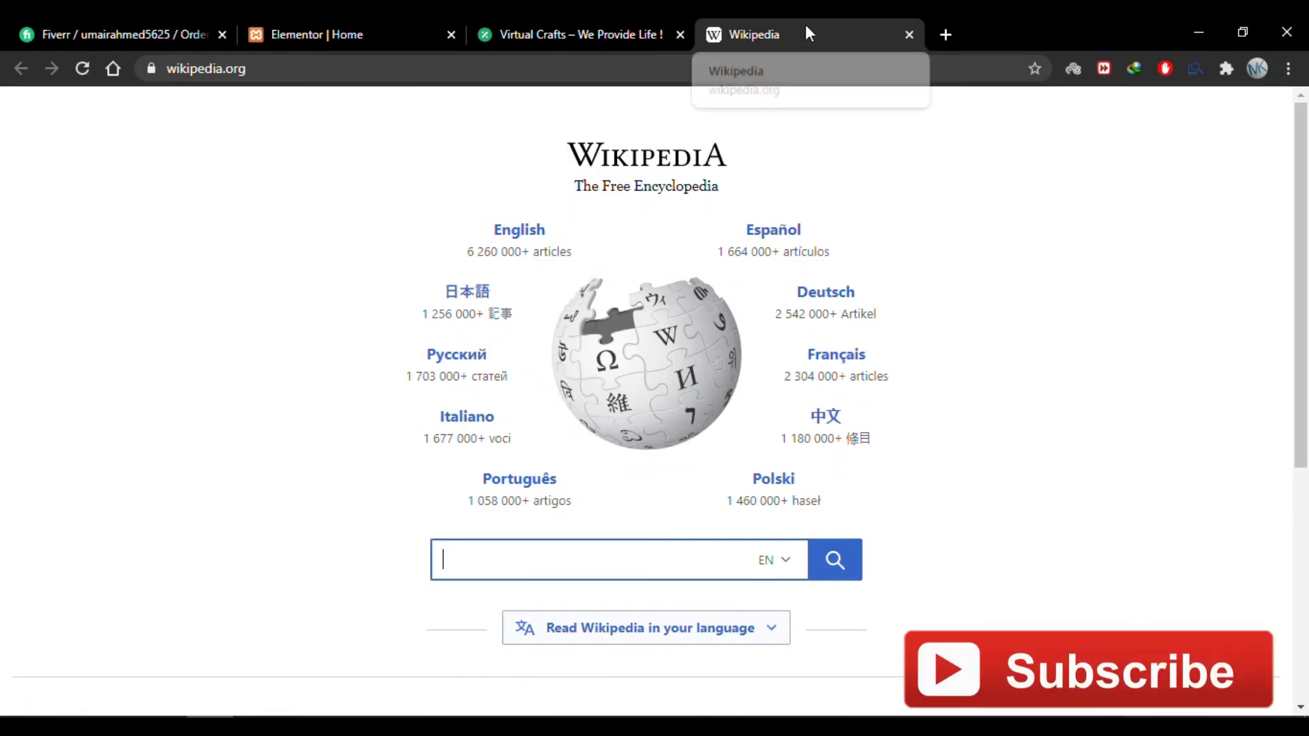
{"action": "left_click", "coordinate": [907, 34]}
{"action": "scroll", "coordinate": [467, 473], "scroll_direction": "up", "scroll_amount": 1}
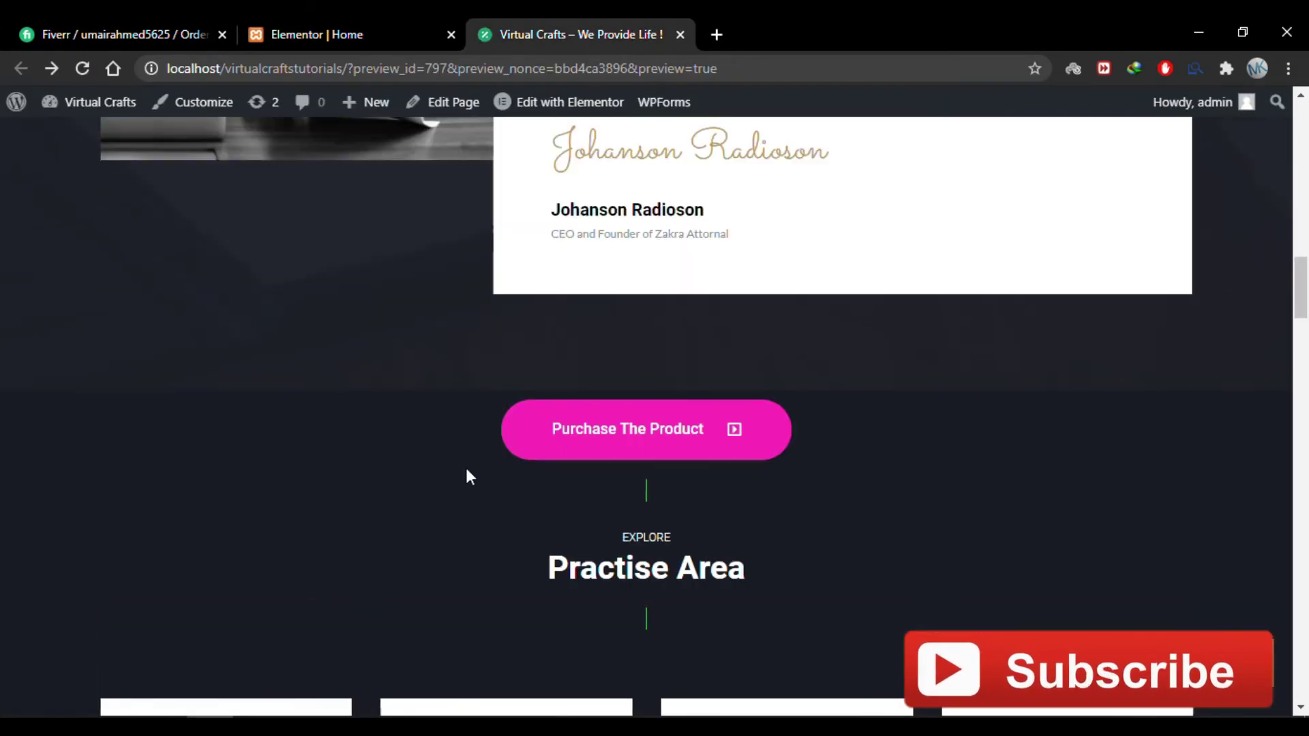